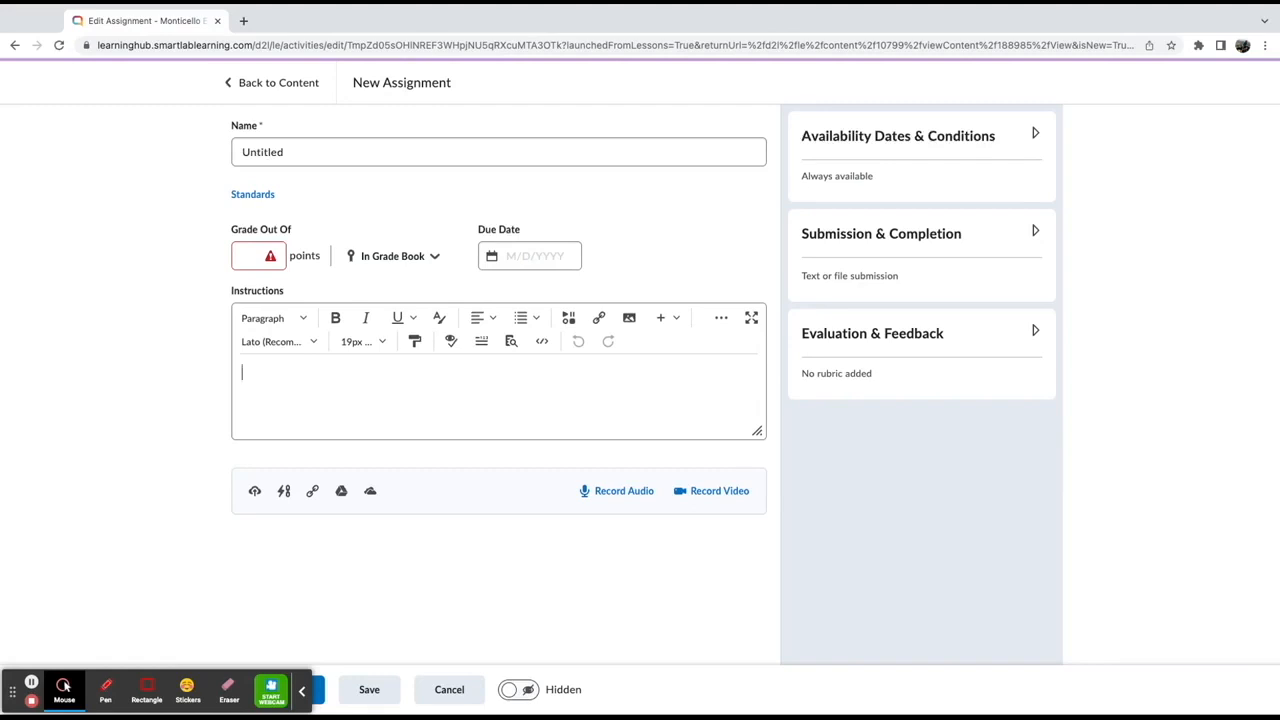
Preview the font choices and the text colour picker in the Instructions editor, closing the picker
{"action": "left_click", "coordinate": [312, 342]}
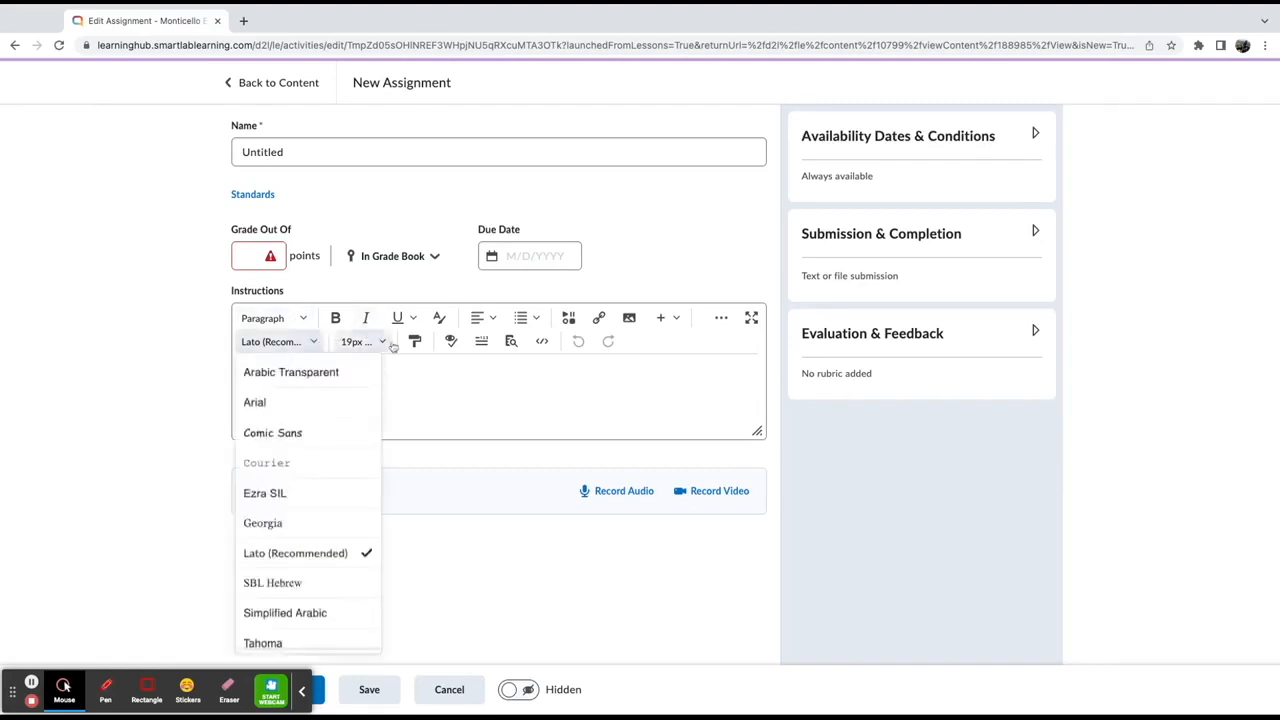
{"action": "left_click", "coordinate": [439, 319]}
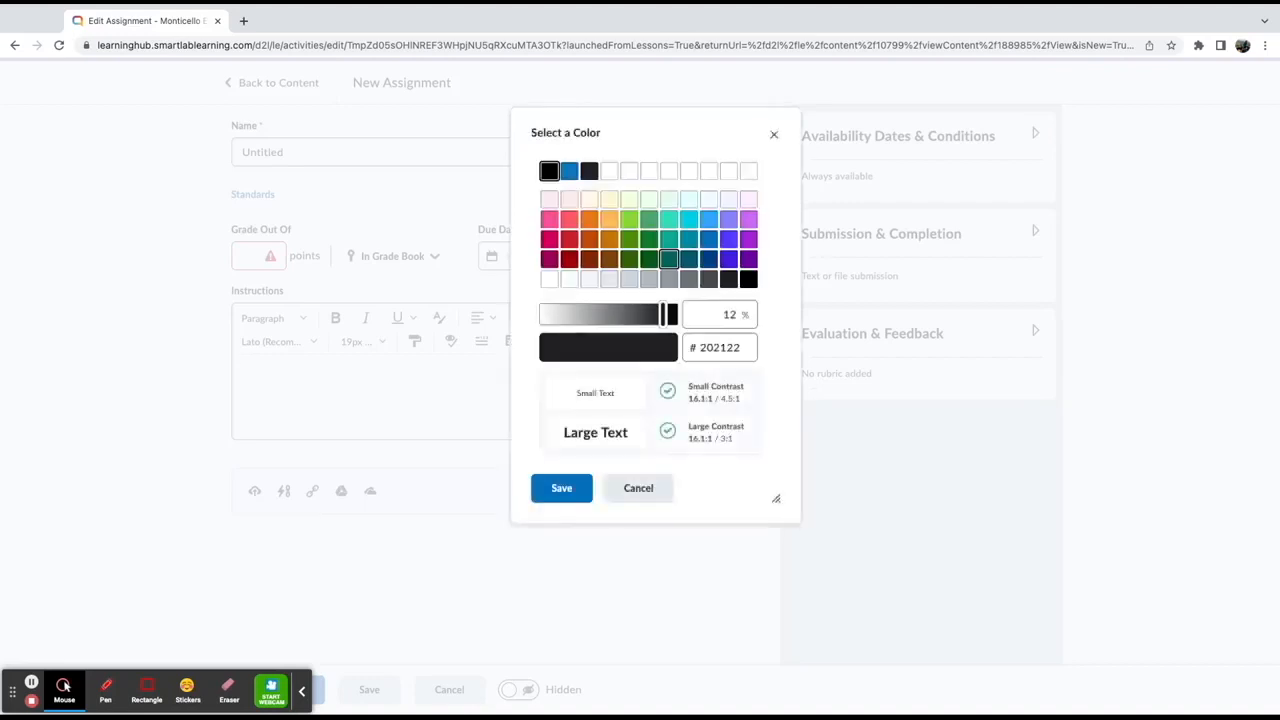
{"action": "left_click", "coordinate": [774, 134]}
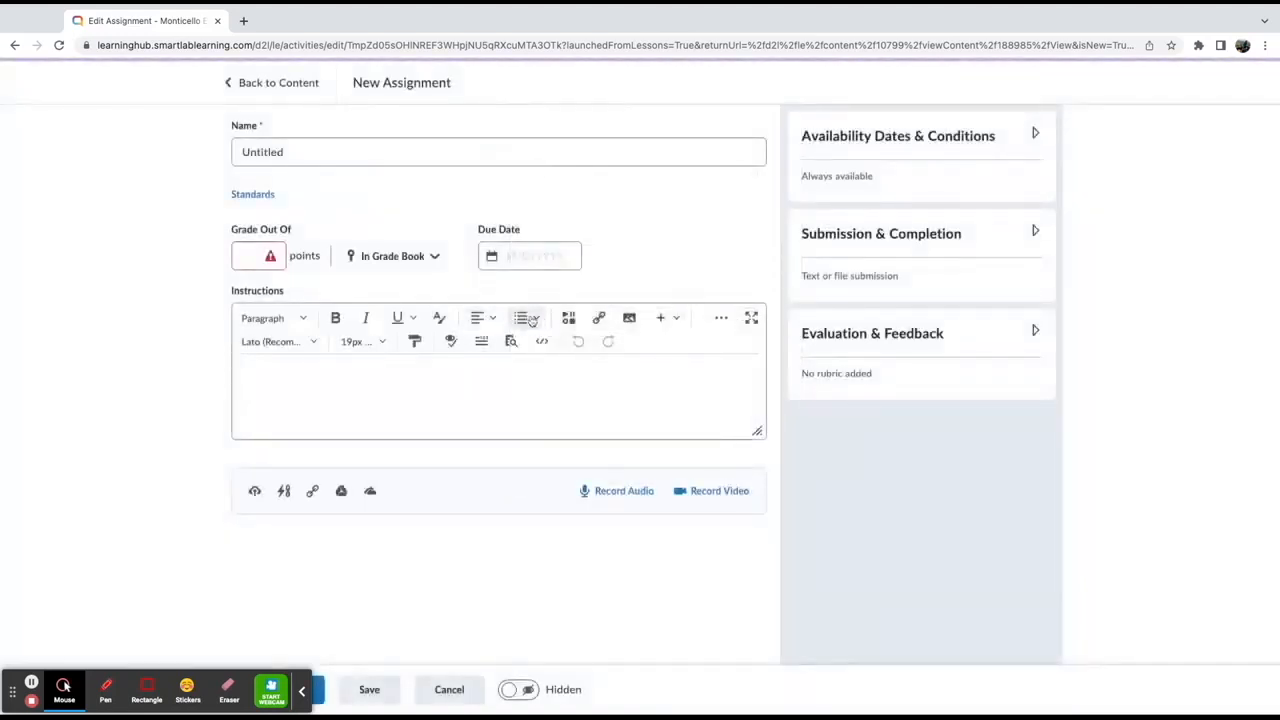
Open the list options and the Insert Stuff dialog from the Instructions editor, then cancel it
{"action": "left_click", "coordinate": [537, 318]}
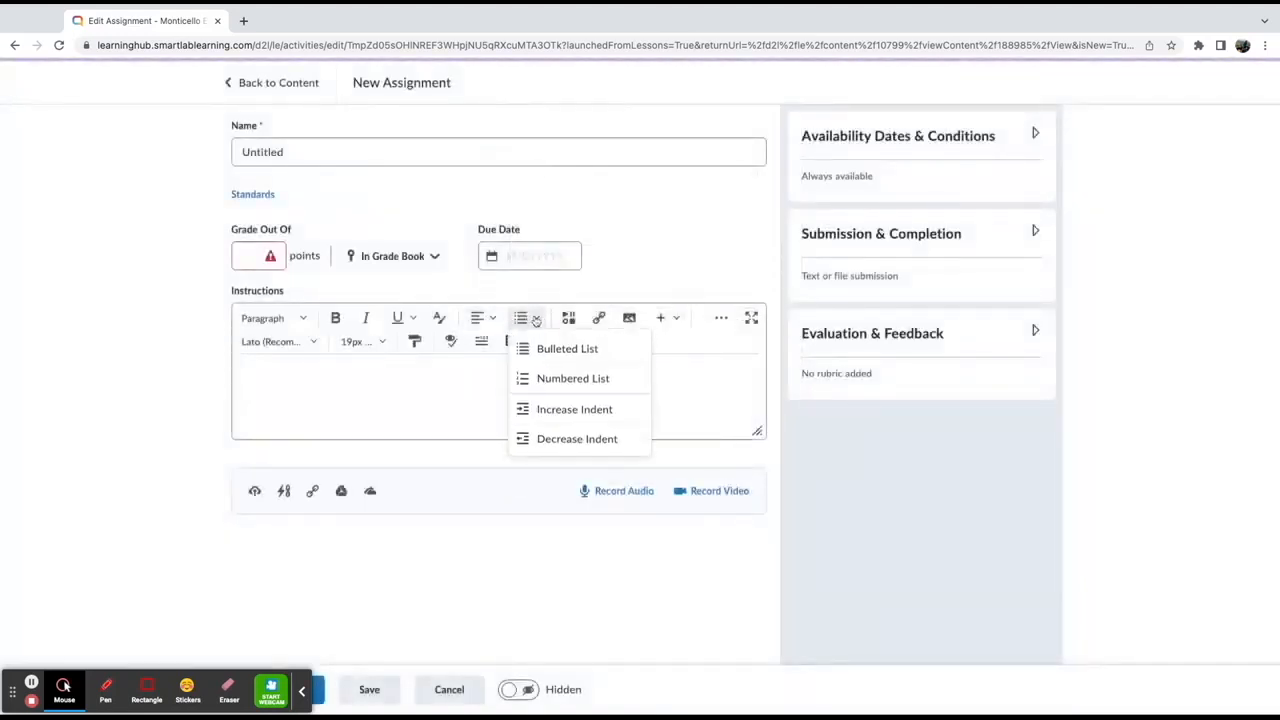
{"action": "left_click", "coordinate": [418, 405]}
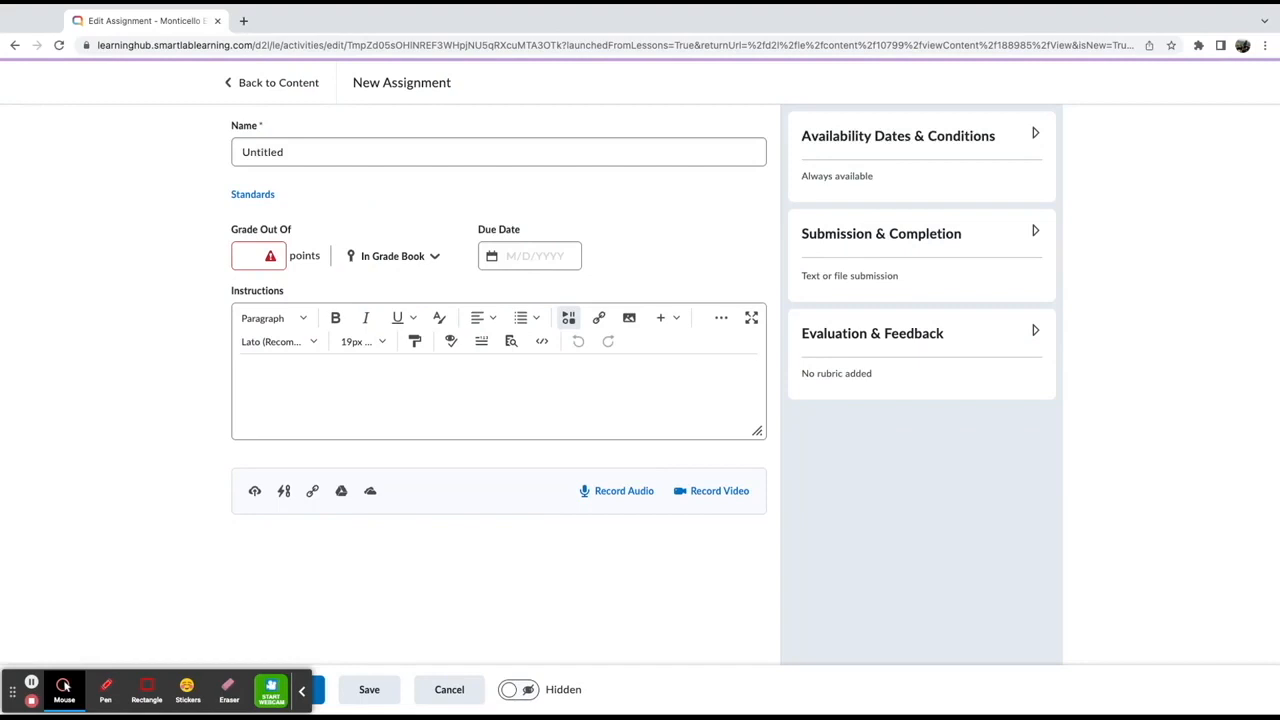
{"action": "left_click", "coordinate": [568, 318]}
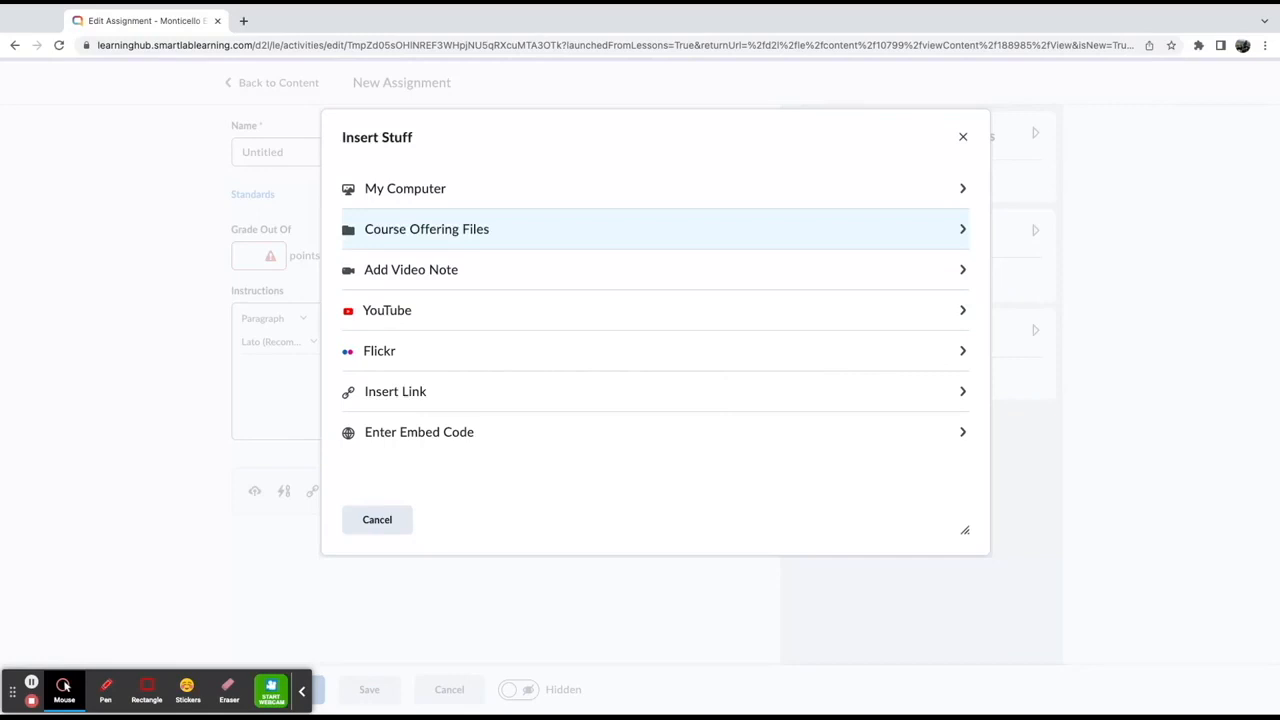
{"action": "left_click", "coordinate": [377, 521]}
Browse the Insert Quicklink course materials down to the Url options, then open the Add a File dialog, cancelling both
{"action": "left_click", "coordinate": [600, 318]}
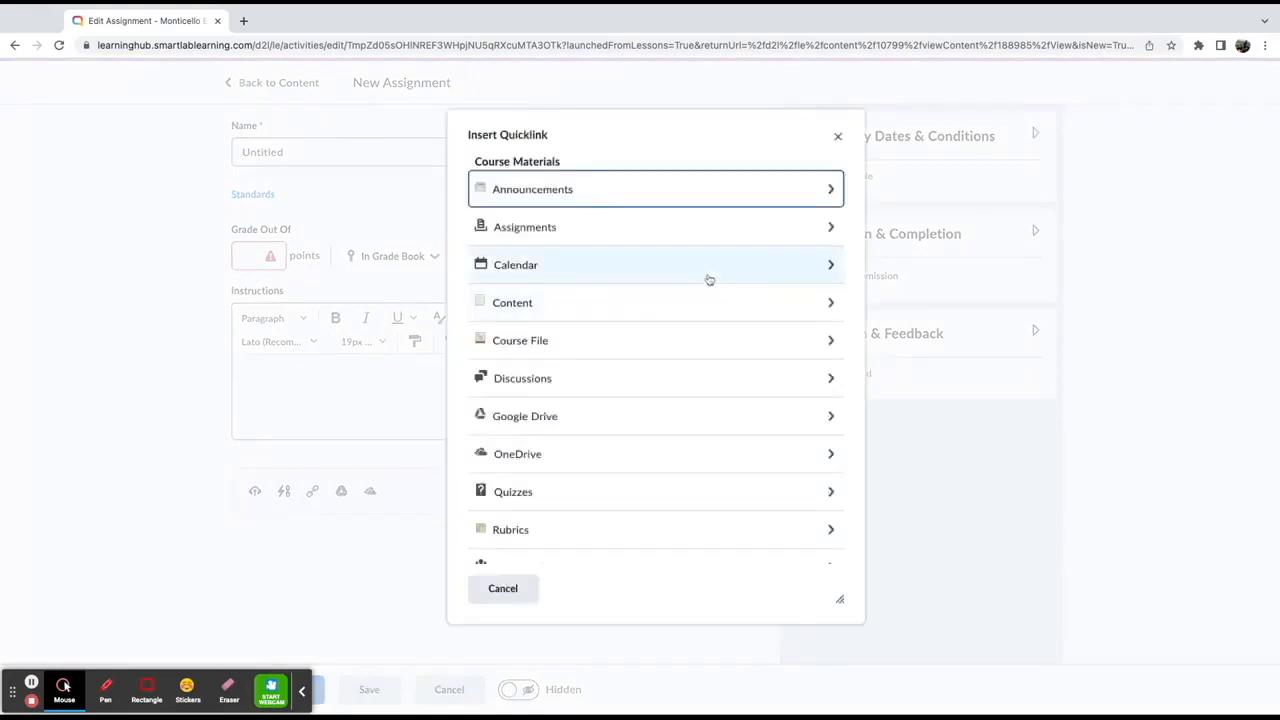
{"action": "scroll", "coordinate": [686, 266], "scroll_direction": "down", "scroll_amount": 1}
{"action": "scroll", "coordinate": [686, 266], "scroll_direction": "down", "scroll_amount": 1}
{"action": "scroll", "coordinate": [680, 328], "scroll_direction": "up", "scroll_amount": 2}
{"action": "scroll", "coordinate": [680, 328], "scroll_direction": "down", "scroll_amount": 1}
{"action": "scroll", "coordinate": [680, 328], "scroll_direction": "down", "scroll_amount": 1}
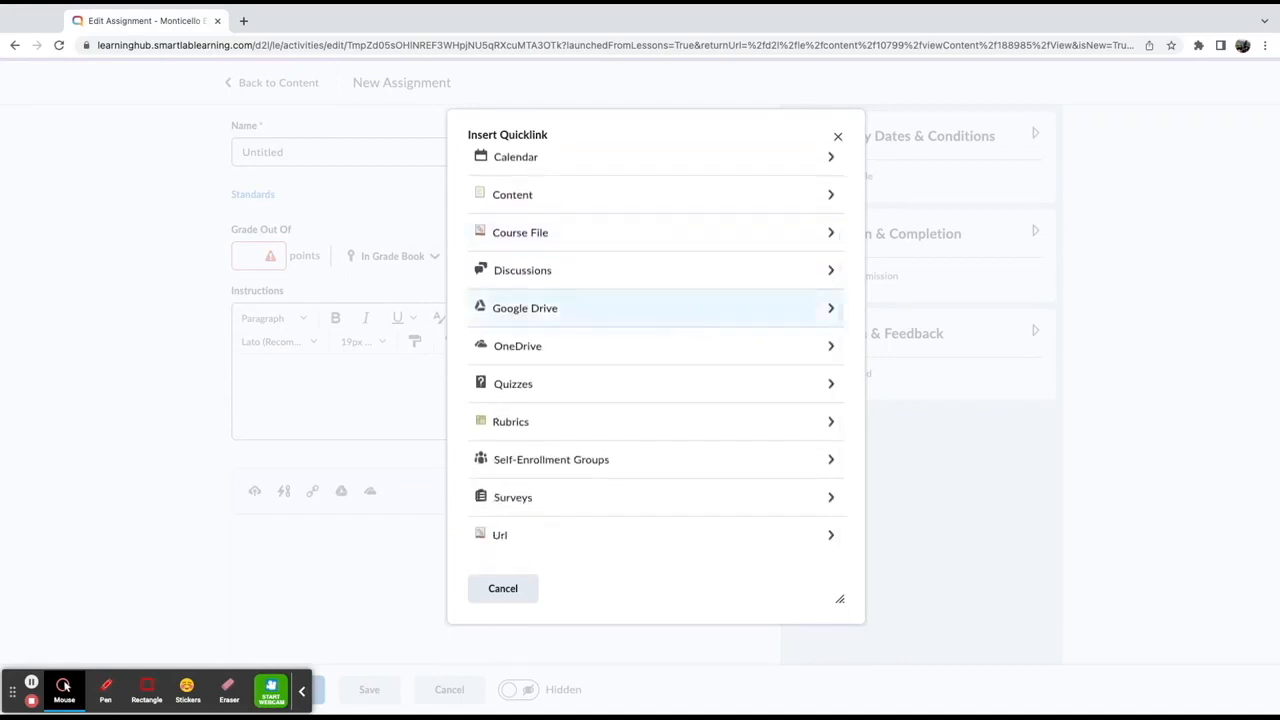
{"action": "left_click", "coordinate": [618, 540]}
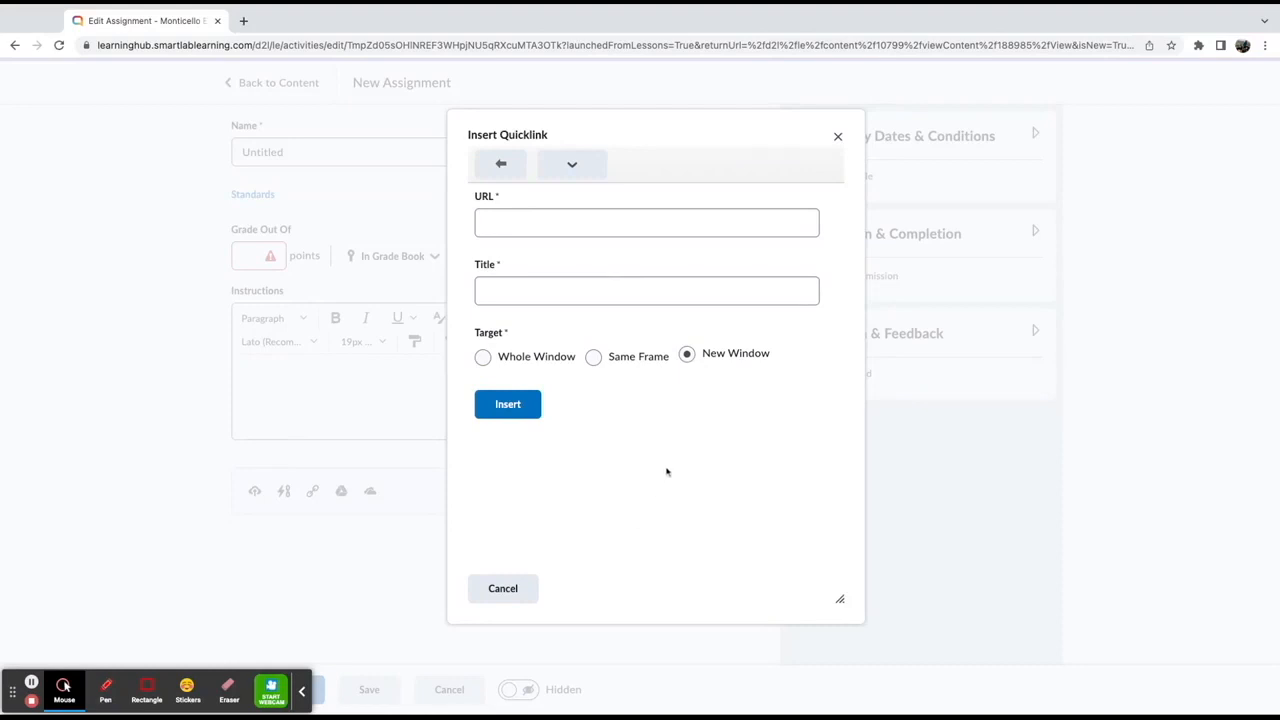
{"action": "triple_click", "coordinate": [716, 355]}
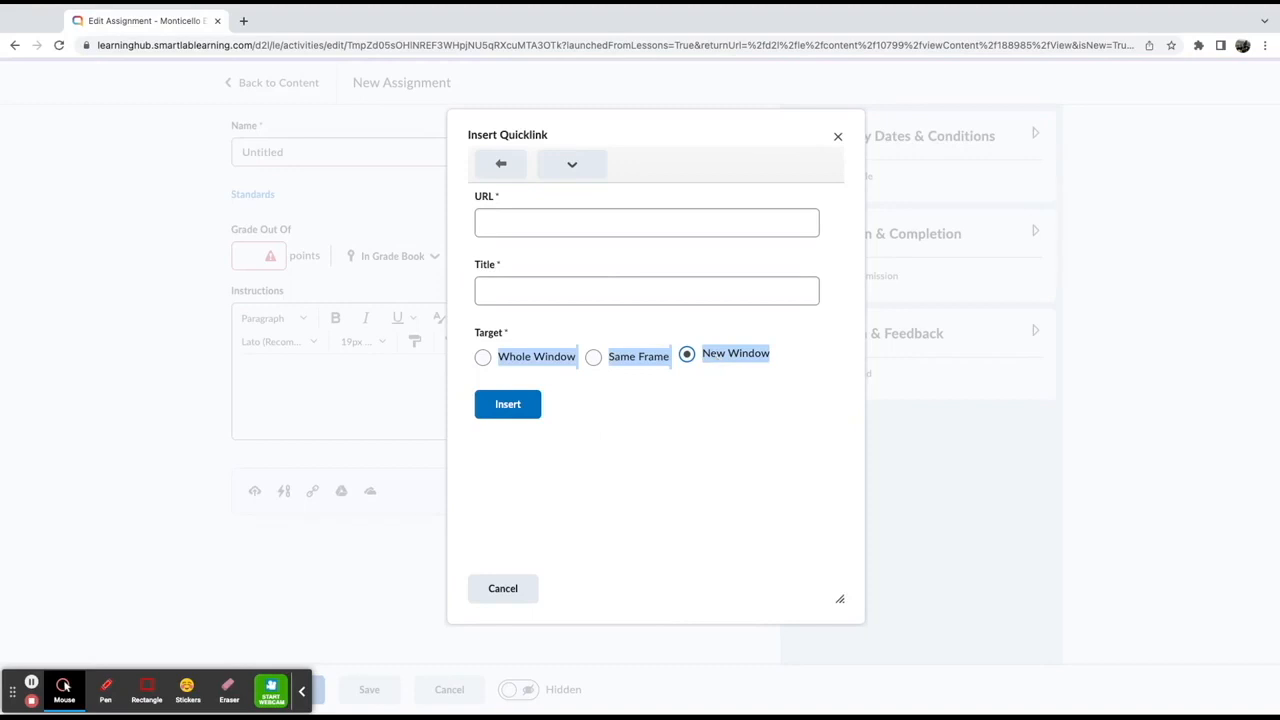
{"action": "left_click", "coordinate": [528, 594]}
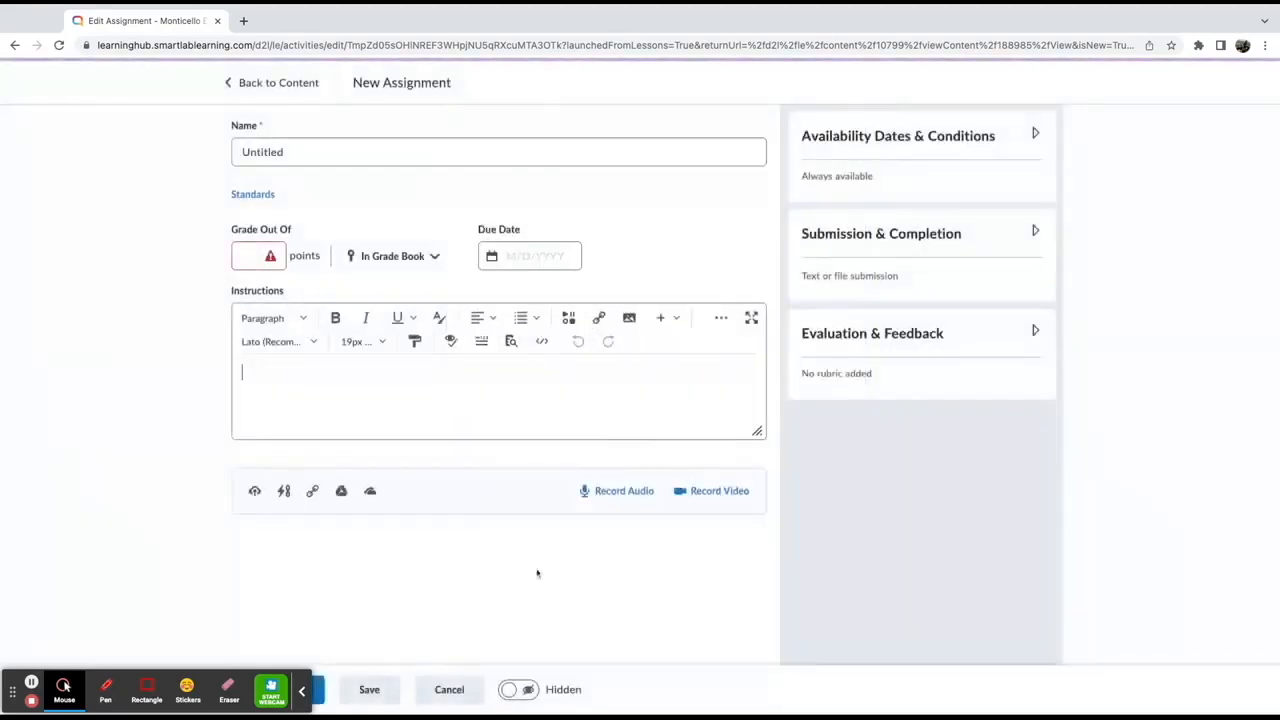
{"action": "left_click", "coordinate": [629, 318]}
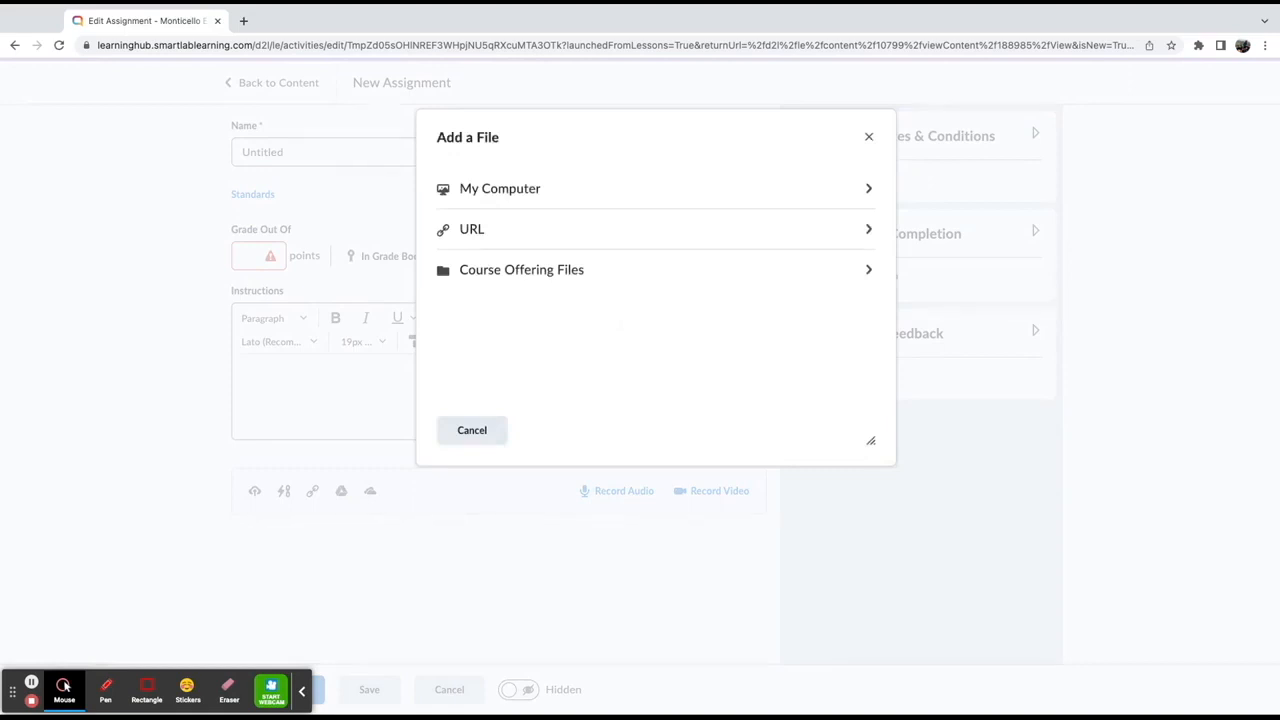
{"action": "left_click", "coordinate": [472, 430]}
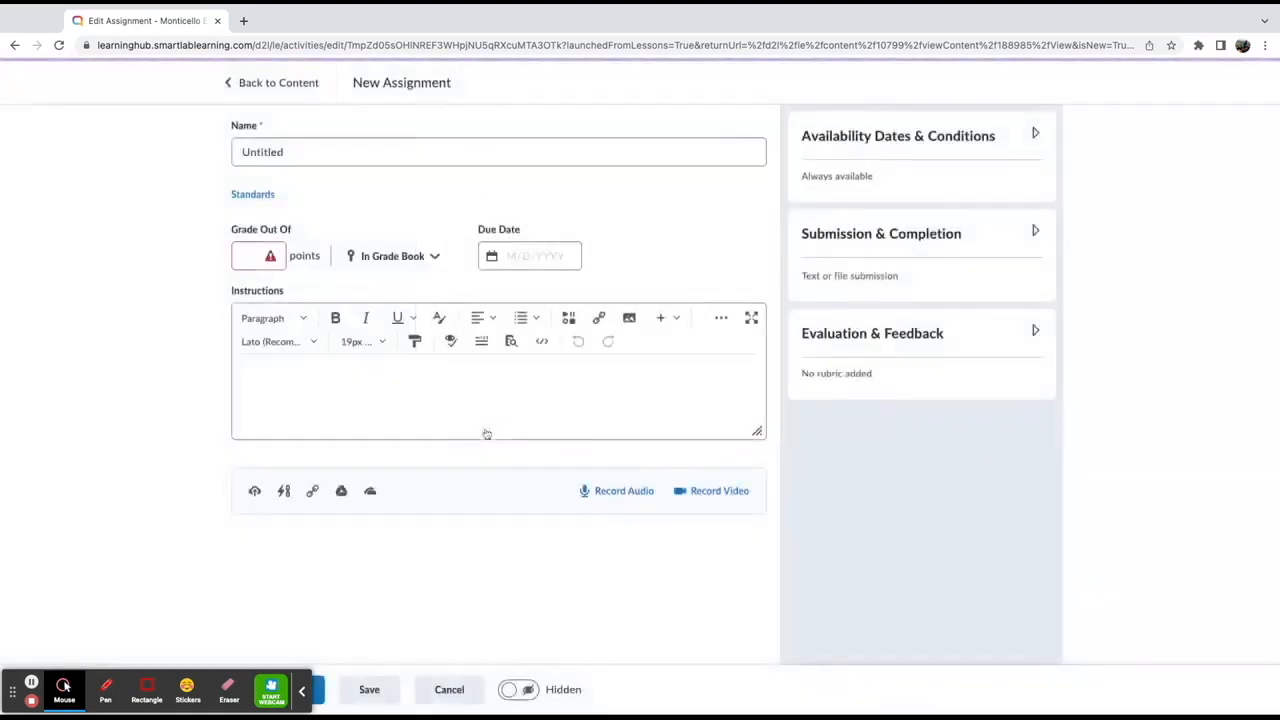
Open the extra insert menu and the source code view, then toggle the editor's full-screen mode on and off
{"action": "left_click", "coordinate": [676, 320]}
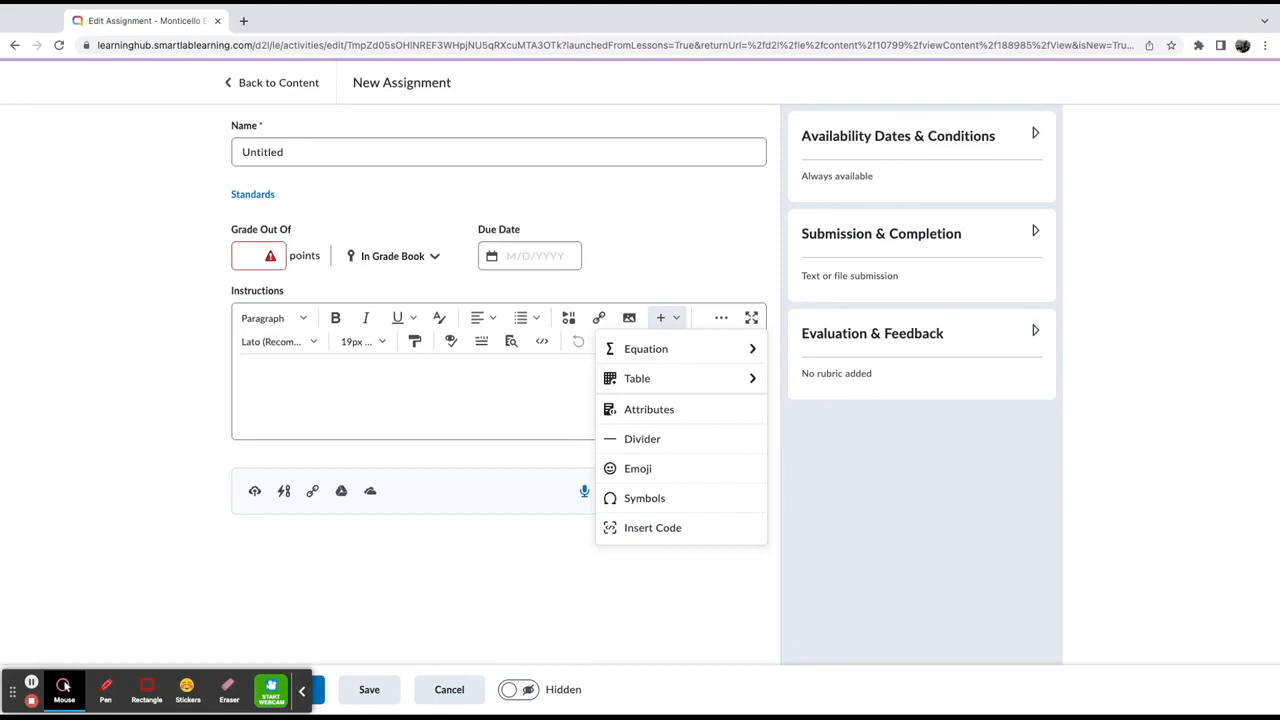
{"action": "left_click", "coordinate": [427, 383]}
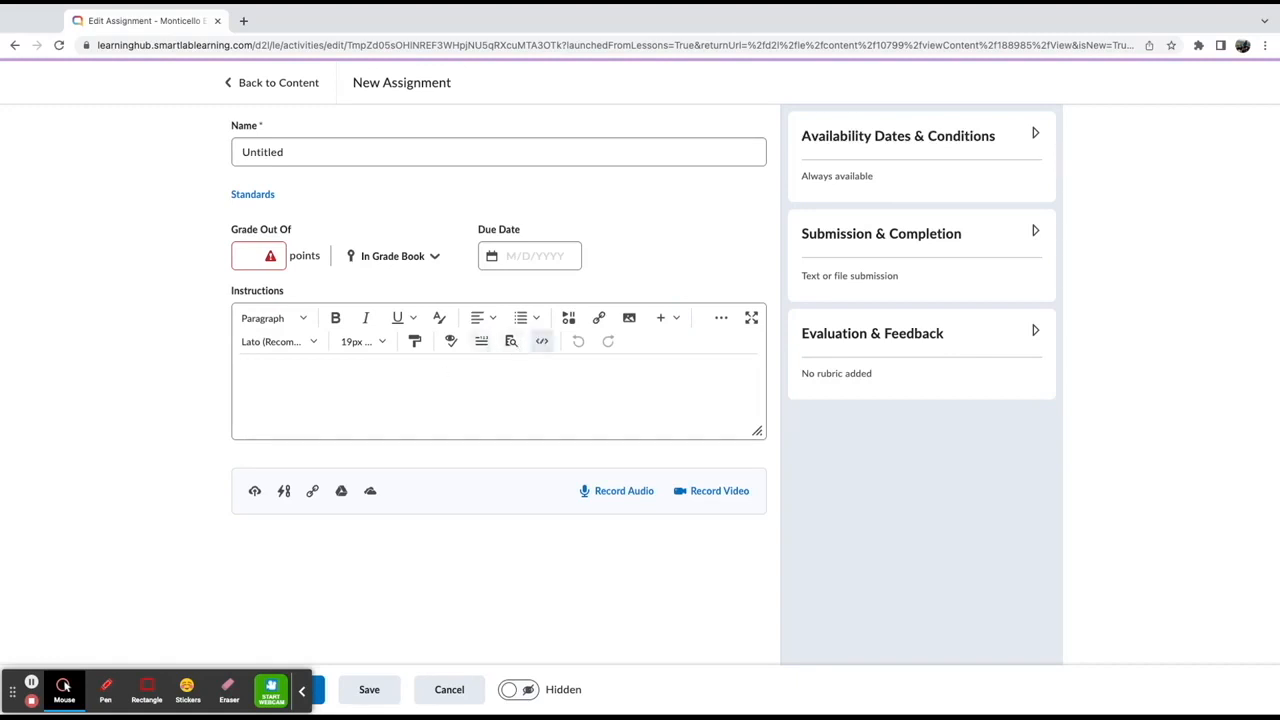
{"action": "left_click", "coordinate": [541, 341]}
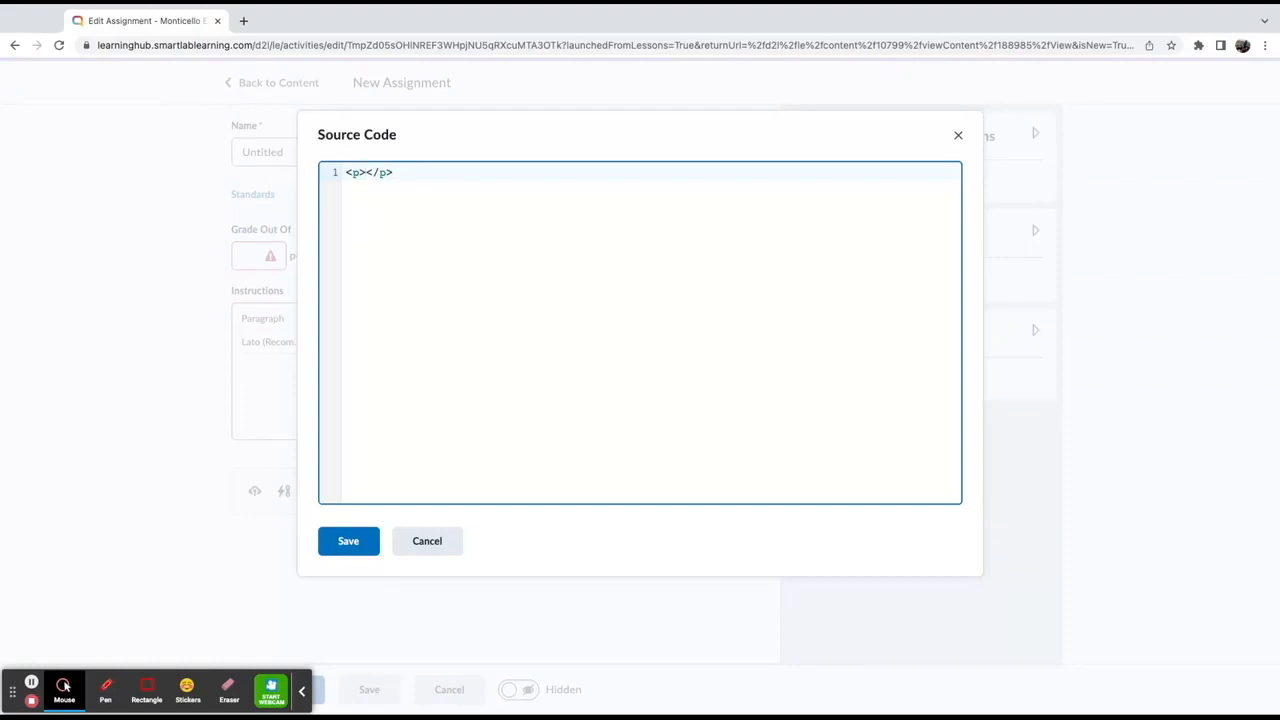
{"action": "left_click", "coordinate": [446, 541]}
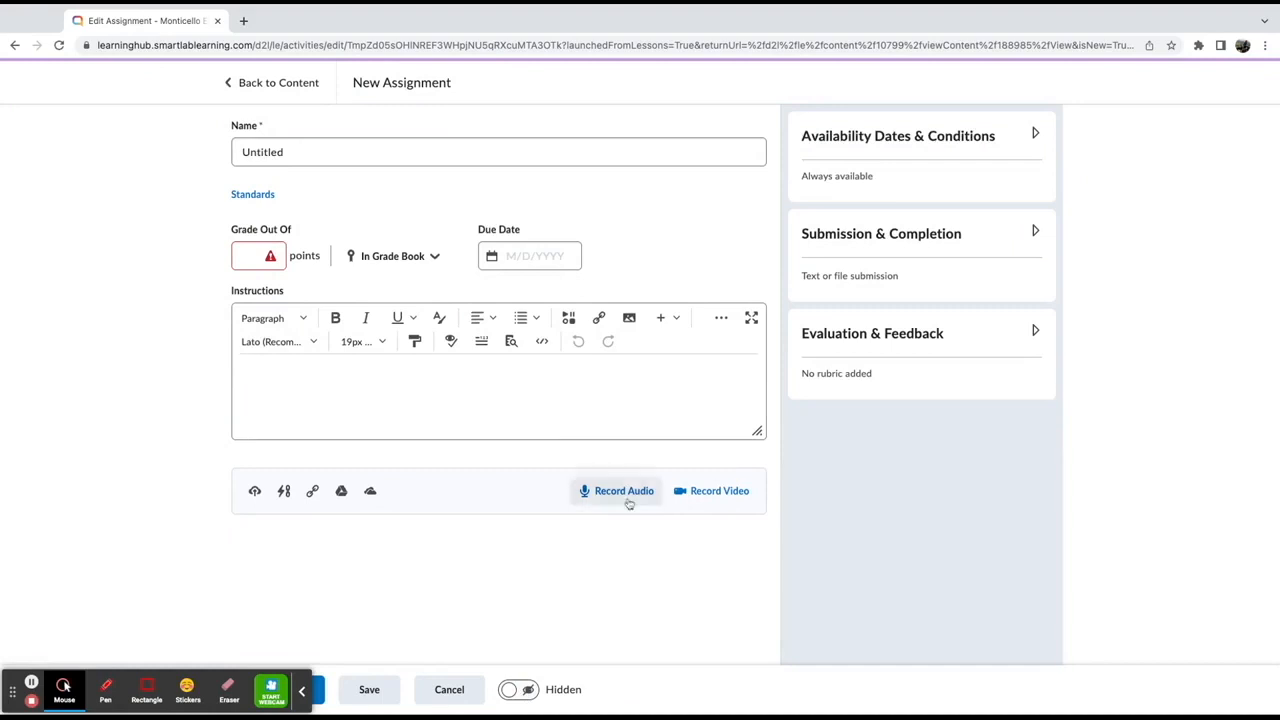
{"action": "left_click", "coordinate": [721, 318]}
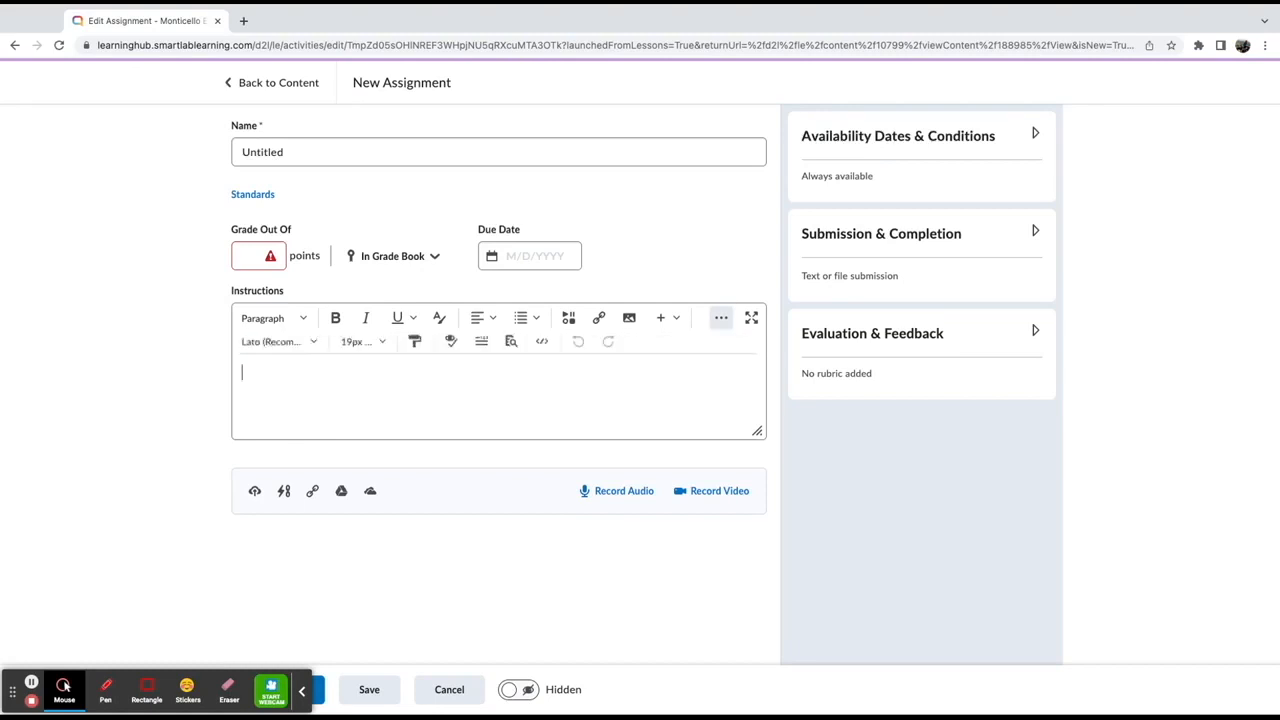
{"action": "left_click", "coordinate": [752, 318]}
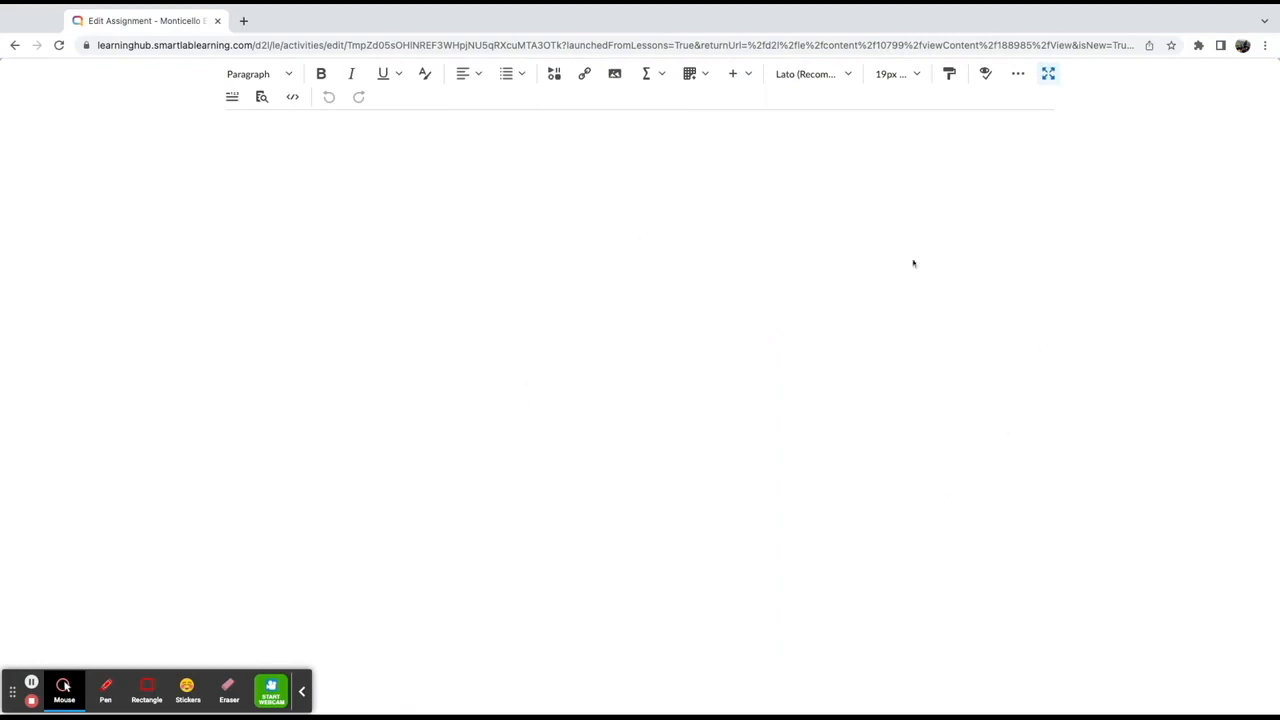
{"action": "left_click", "coordinate": [1048, 74]}
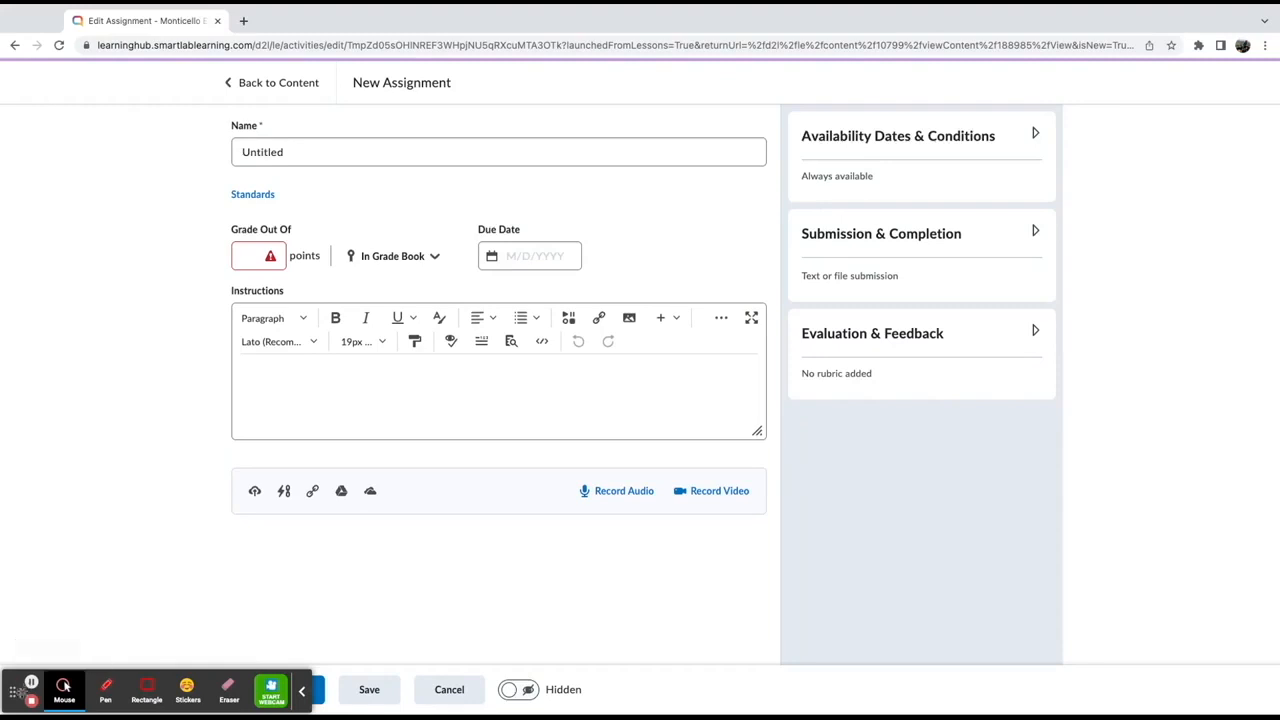
Run the accessibility checker and open the preview of the instructions, closing each afterwards
{"action": "left_click_drag", "start_coordinate": [15, 690], "coordinate": [15, 636]}
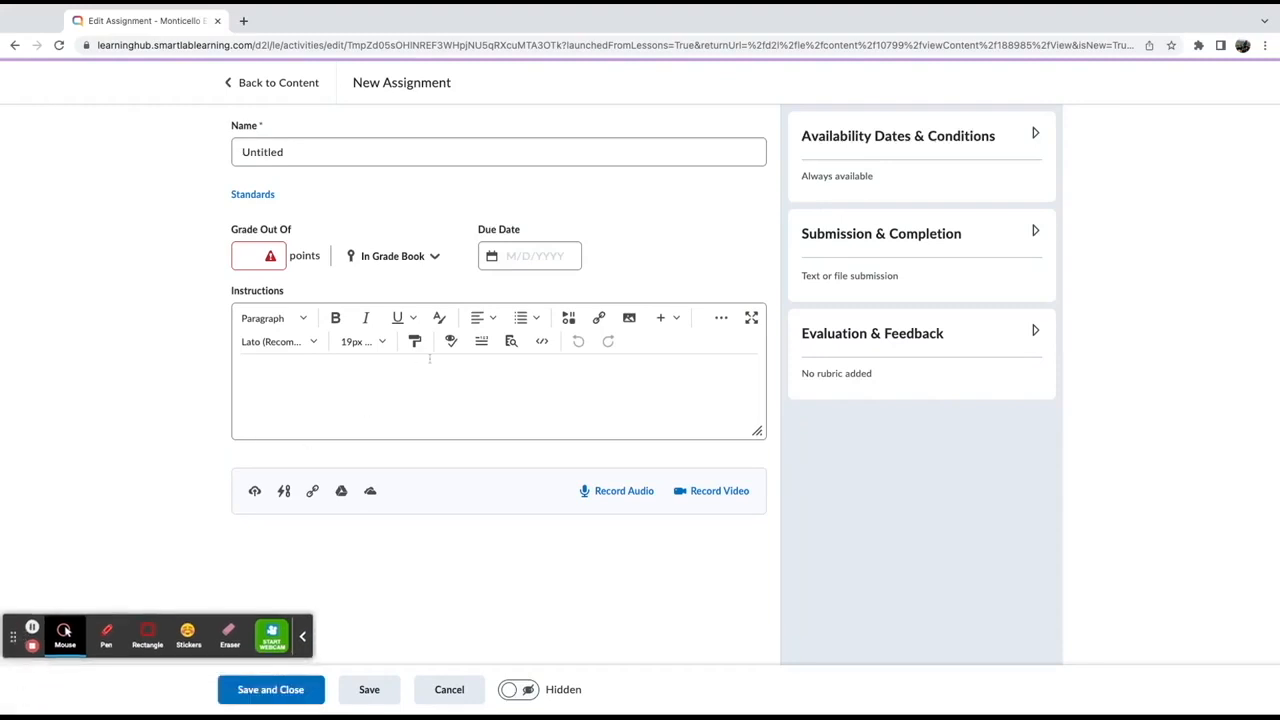
{"action": "left_click", "coordinate": [452, 343]}
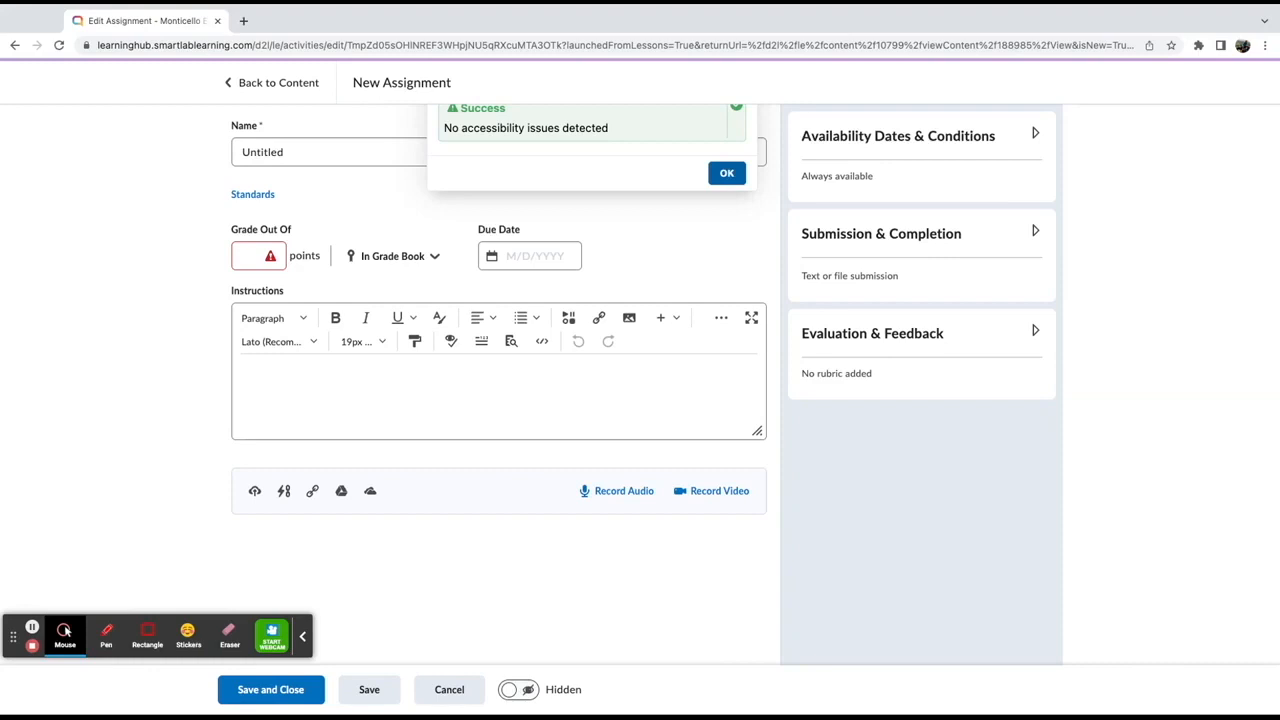
{"action": "left_click", "coordinate": [726, 174]}
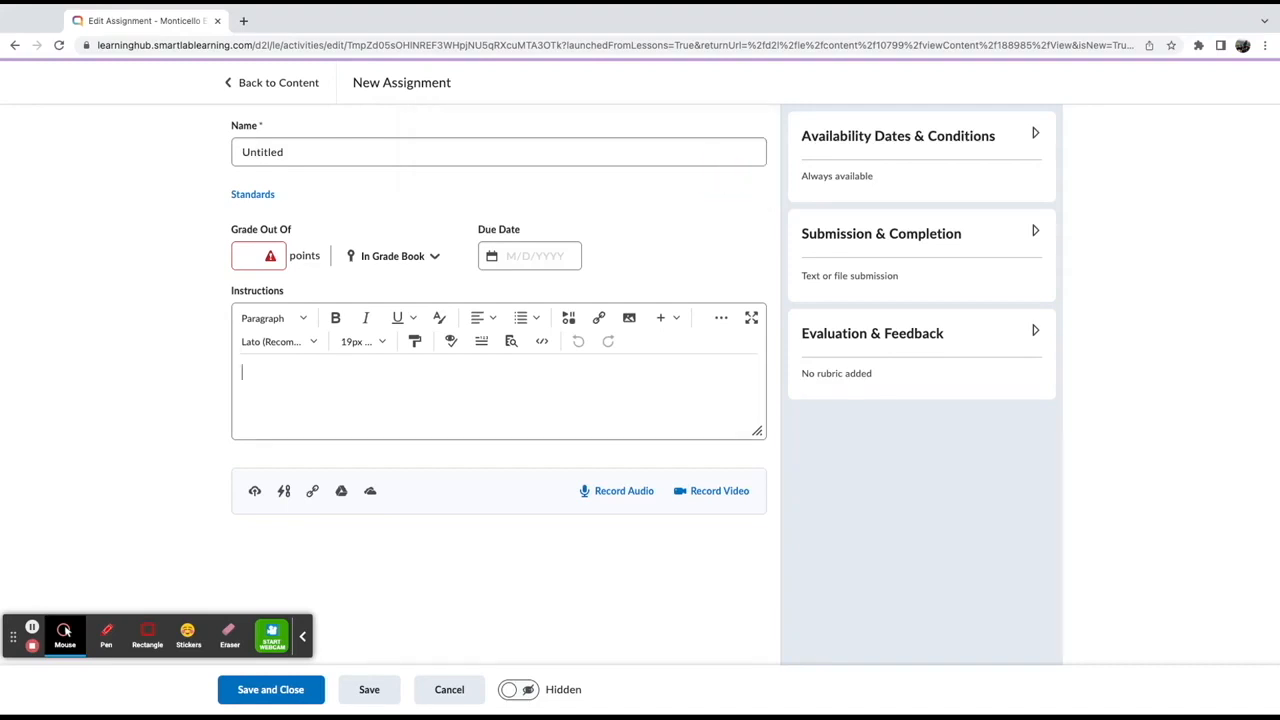
{"action": "left_click", "coordinate": [511, 343]}
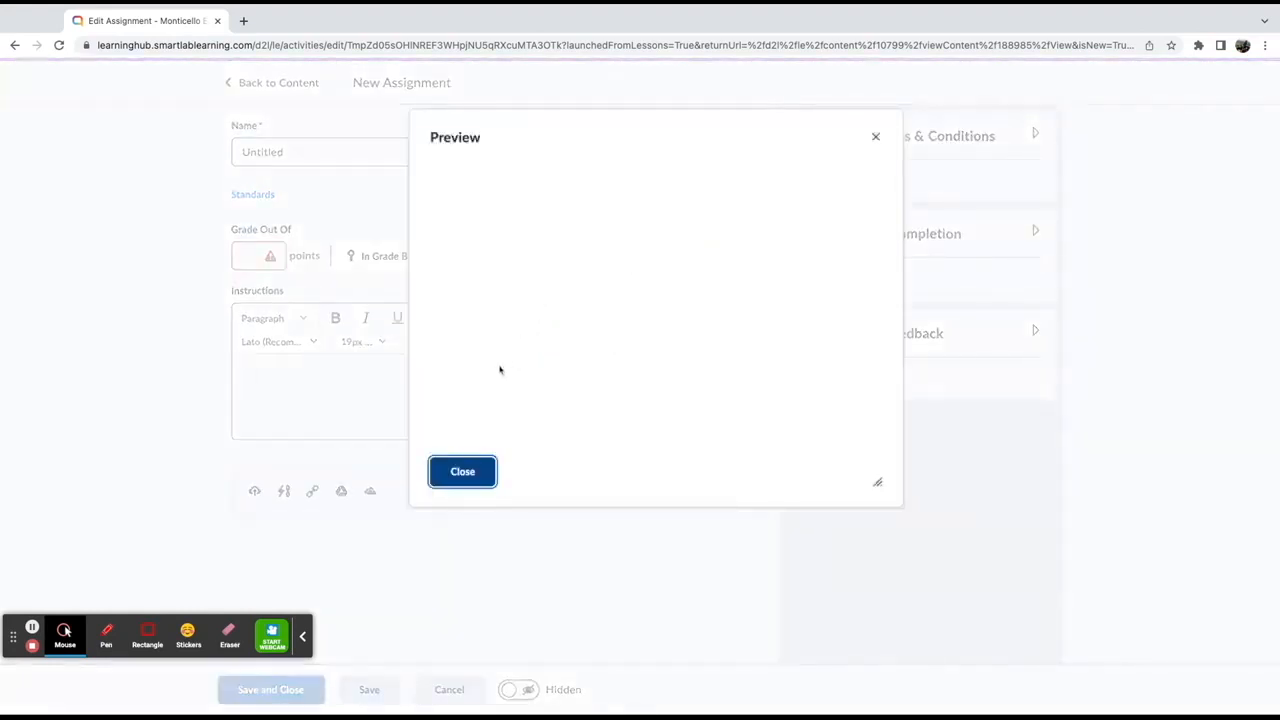
{"action": "left_click", "coordinate": [484, 470]}
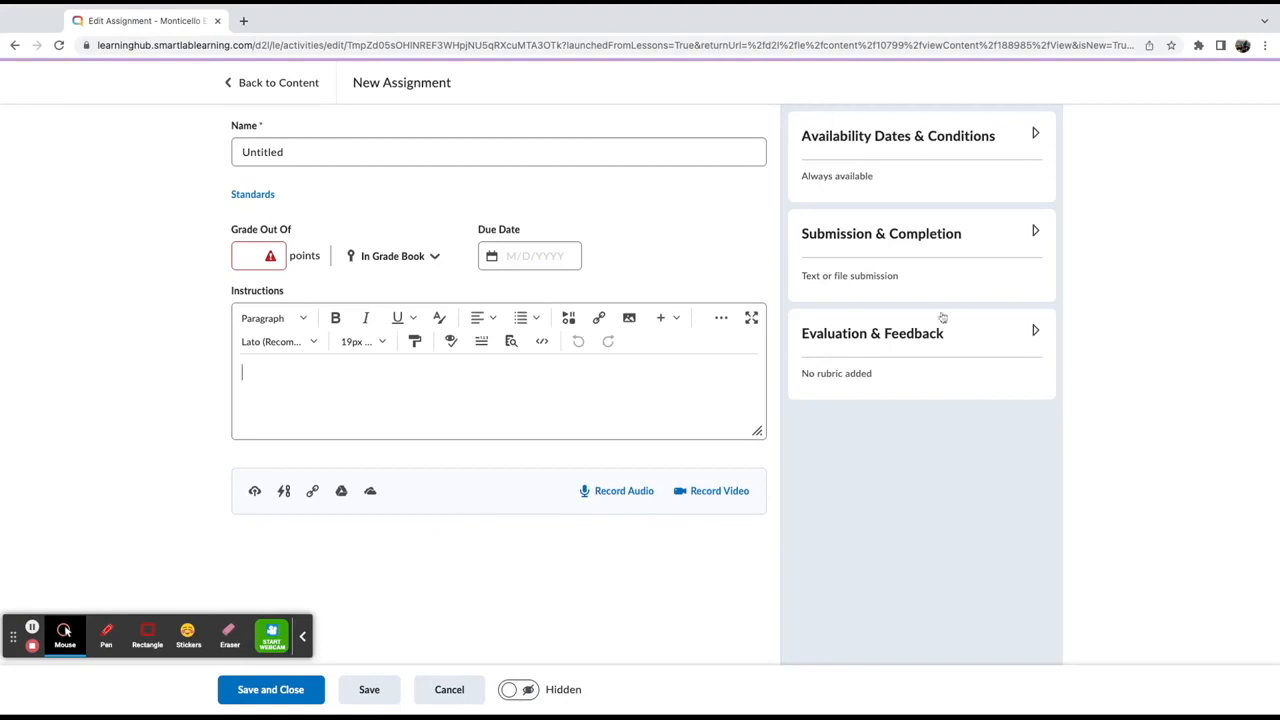
Expand the availability and submission settings and set the assignment type to Group Assignment
{"action": "left_click", "coordinate": [908, 148]}
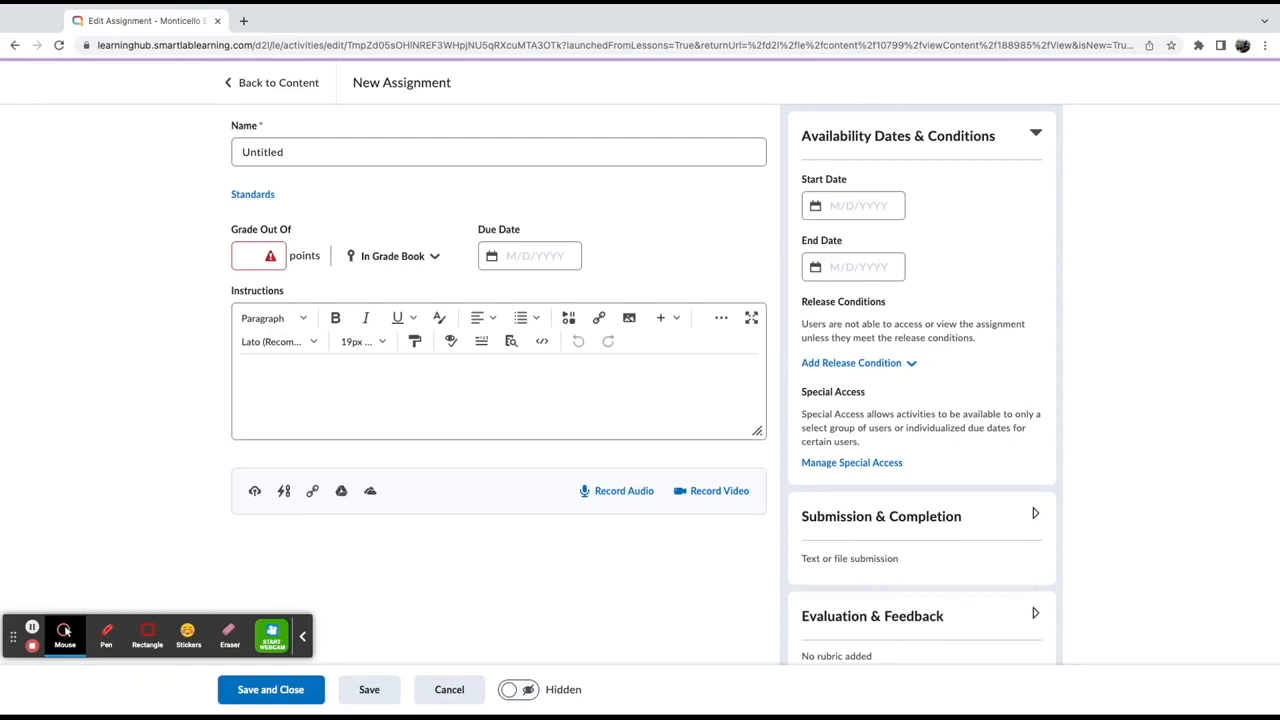
{"action": "left_click", "coordinate": [955, 525]}
{"action": "scroll", "coordinate": [940, 398], "scroll_direction": "down", "scroll_amount": 2}
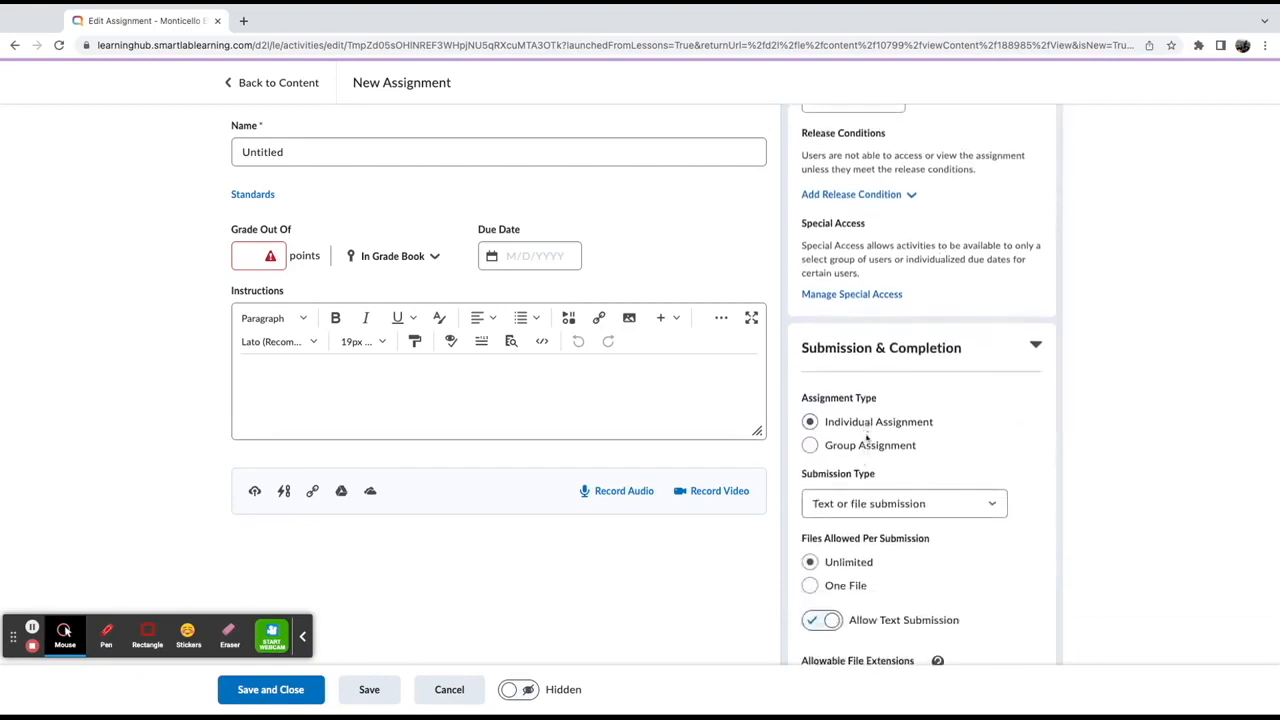
{"action": "scroll", "coordinate": [896, 408], "scroll_direction": "down", "scroll_amount": 1}
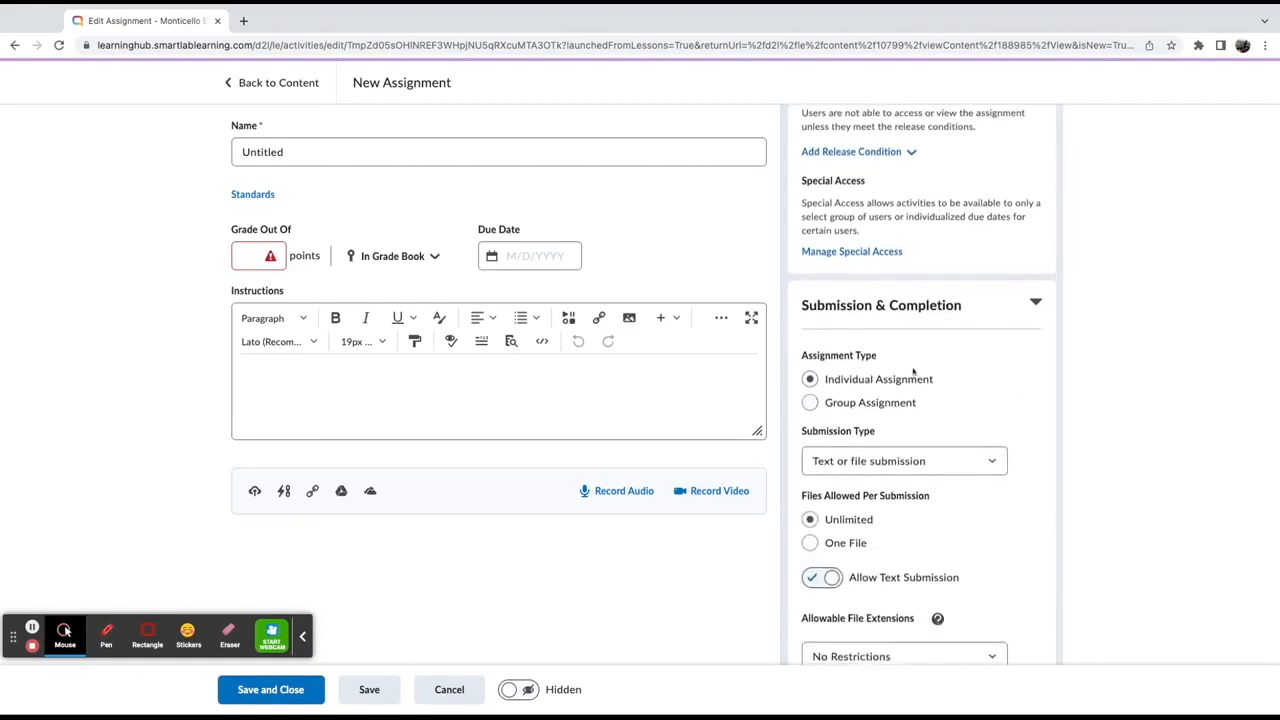
{"action": "left_click", "coordinate": [850, 403]}
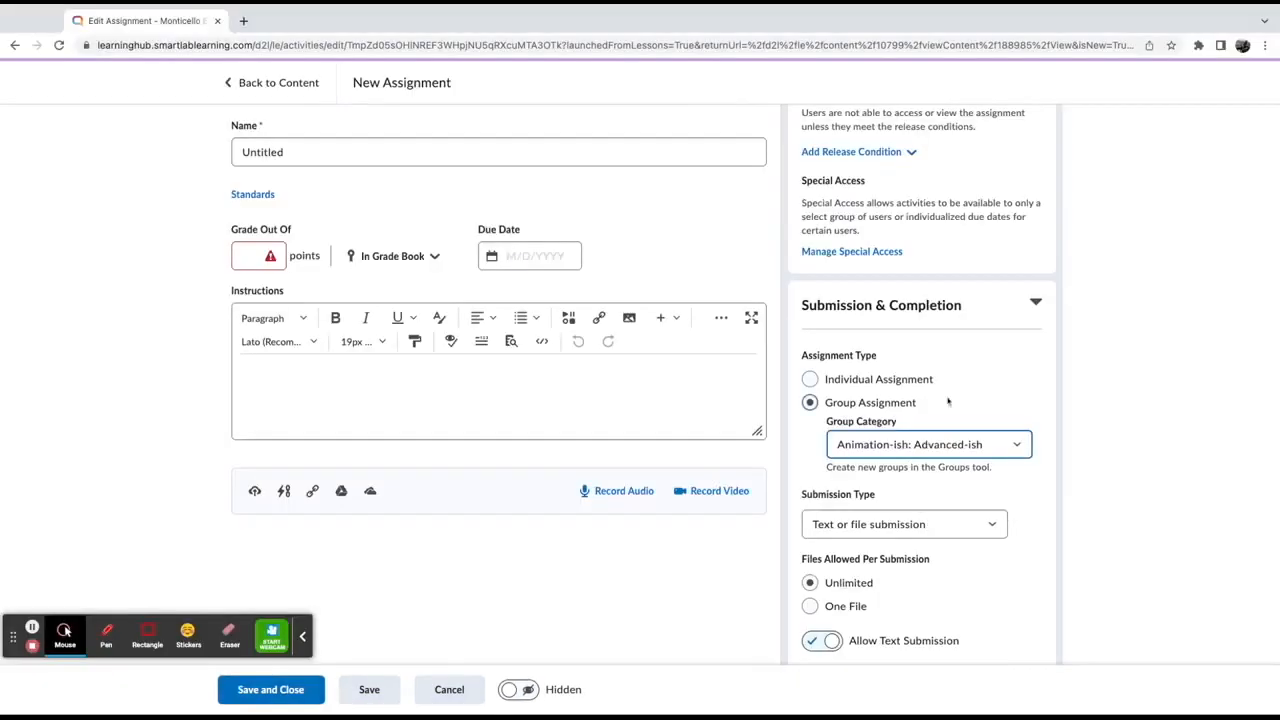
Review the remaining submission options and expand the Evaluation & Feedback section
{"action": "scroll", "coordinate": [880, 404], "scroll_direction": "down", "scroll_amount": 2}
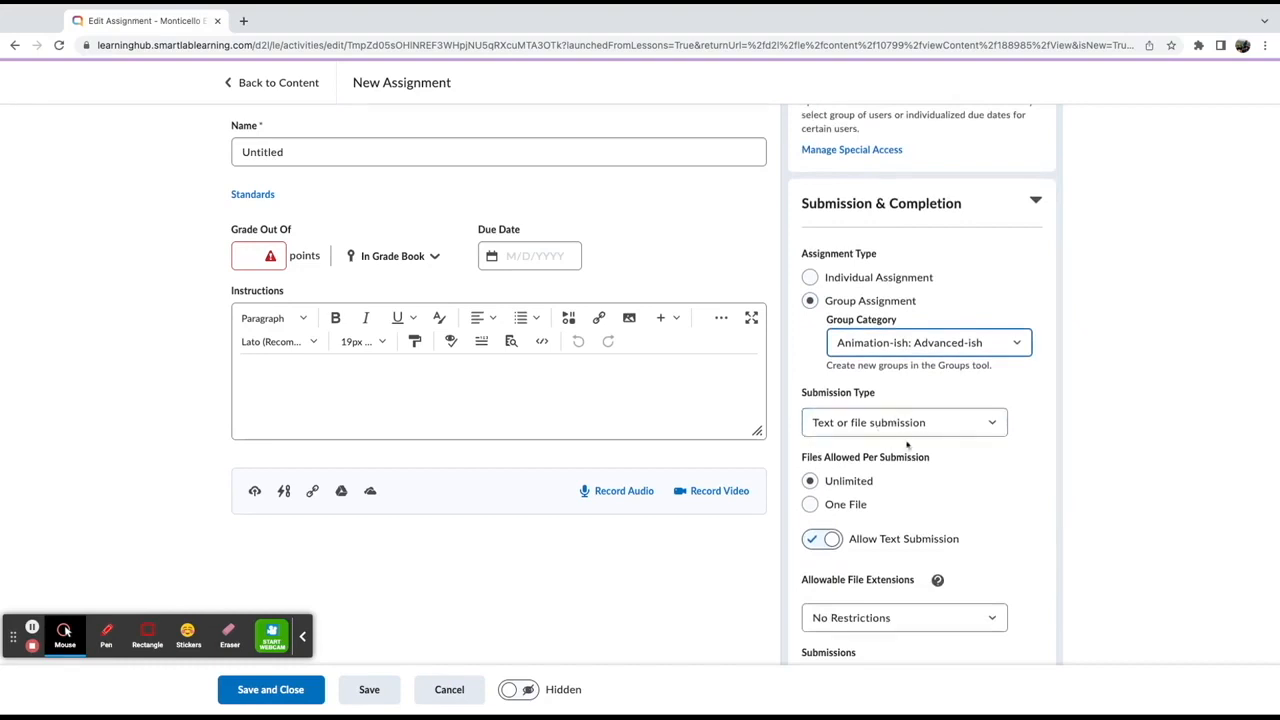
{"action": "scroll", "coordinate": [907, 446], "scroll_direction": "down", "scroll_amount": 1}
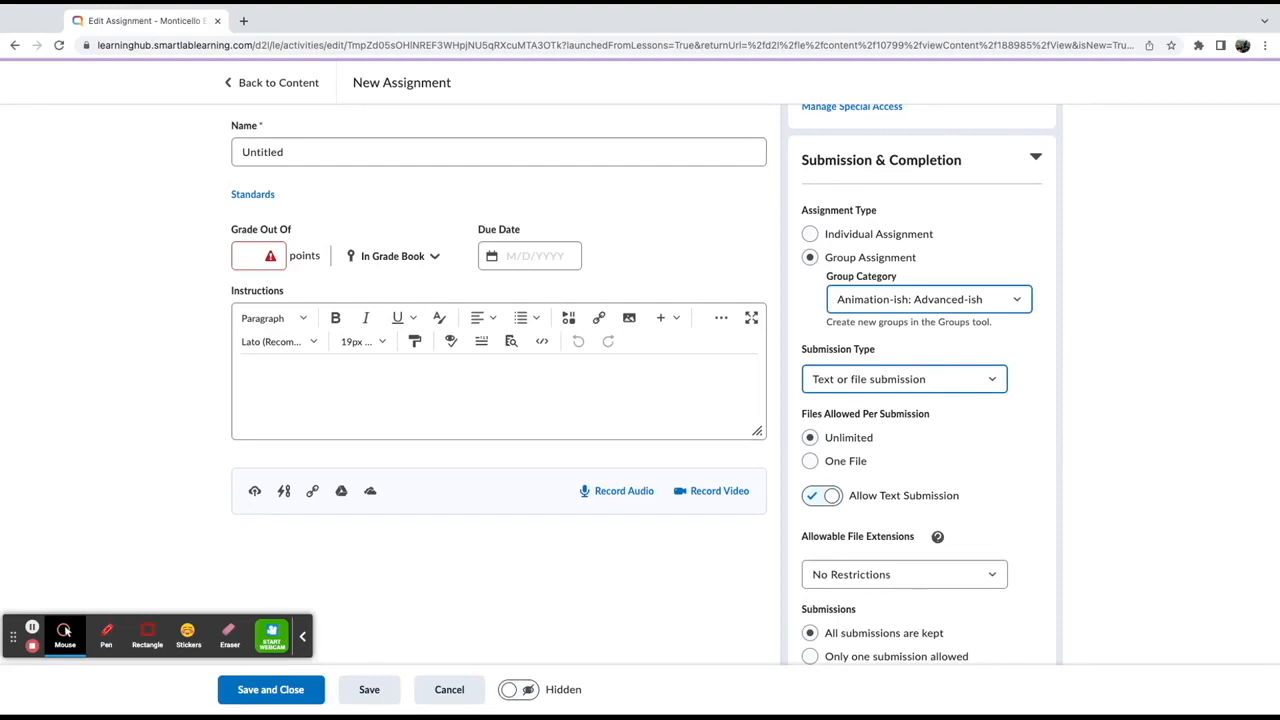
{"action": "left_click", "coordinate": [1190, 414]}
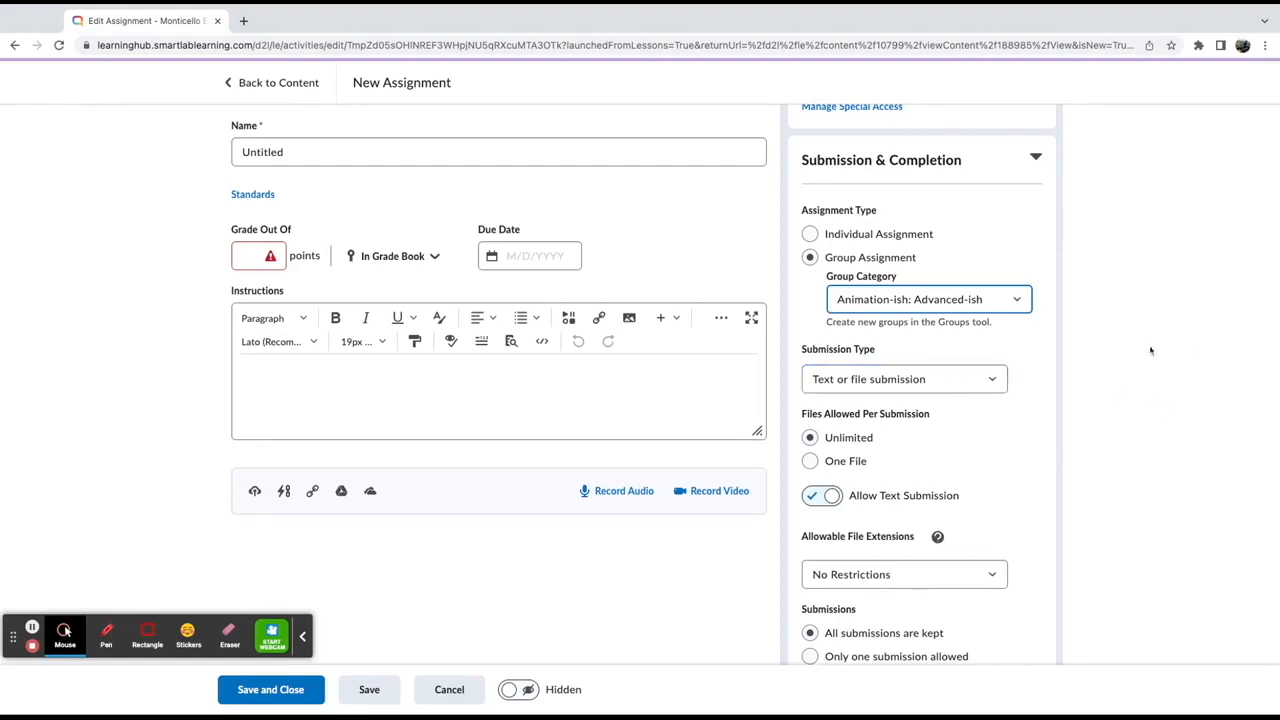
{"action": "scroll", "coordinate": [903, 445], "scroll_direction": "down", "scroll_amount": 1}
{"action": "scroll", "coordinate": [903, 435], "scroll_direction": "down", "scroll_amount": 1}
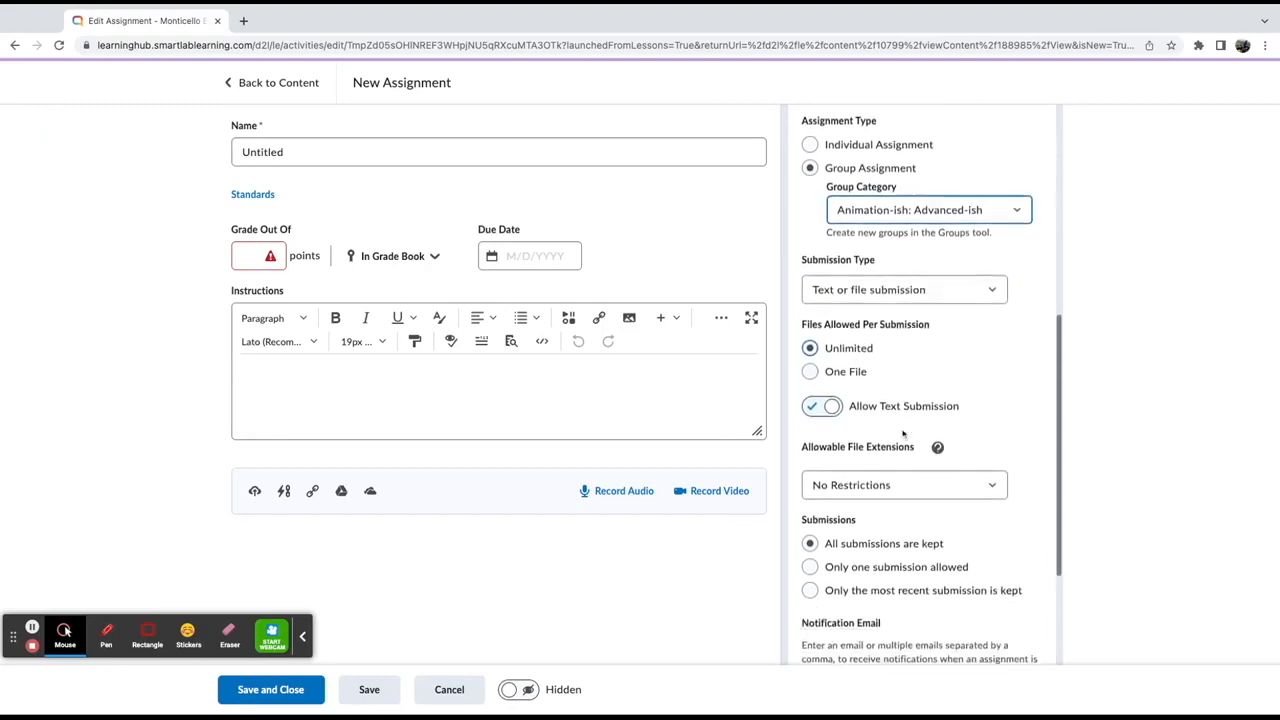
{"action": "scroll", "coordinate": [971, 370], "scroll_direction": "down", "scroll_amount": 1}
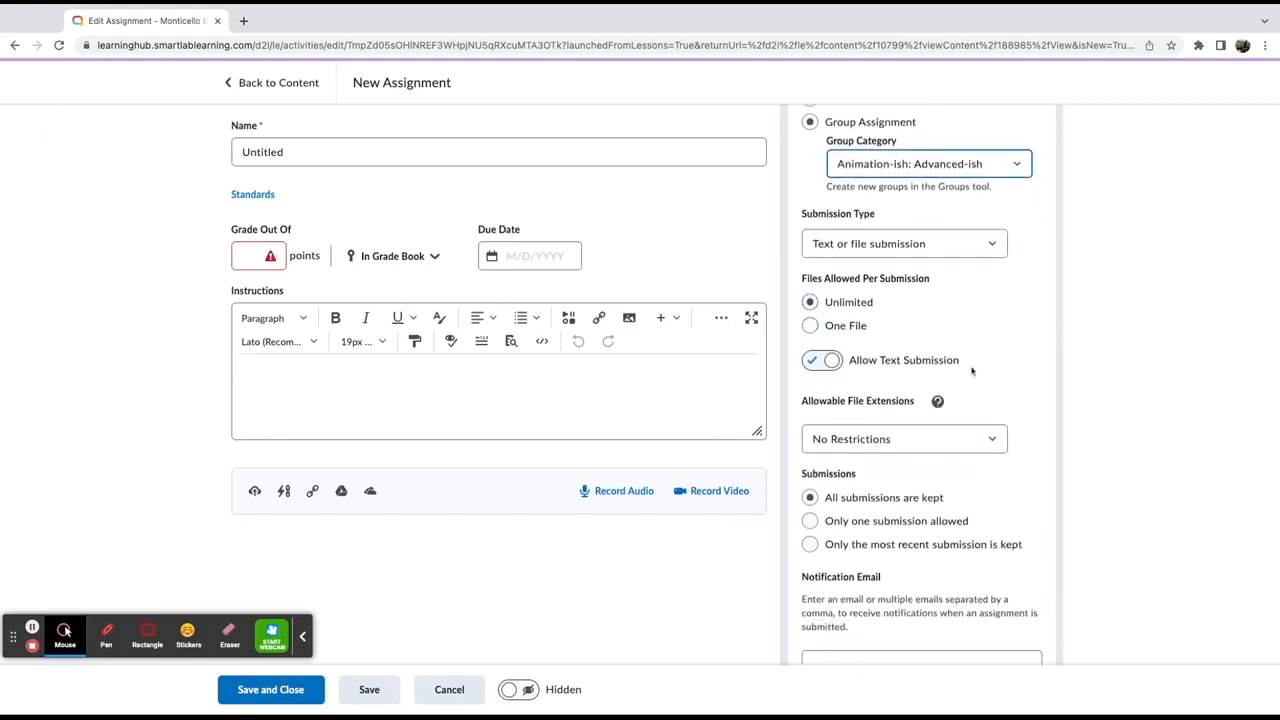
{"action": "scroll", "coordinate": [1035, 582], "scroll_direction": "down", "scroll_amount": 3}
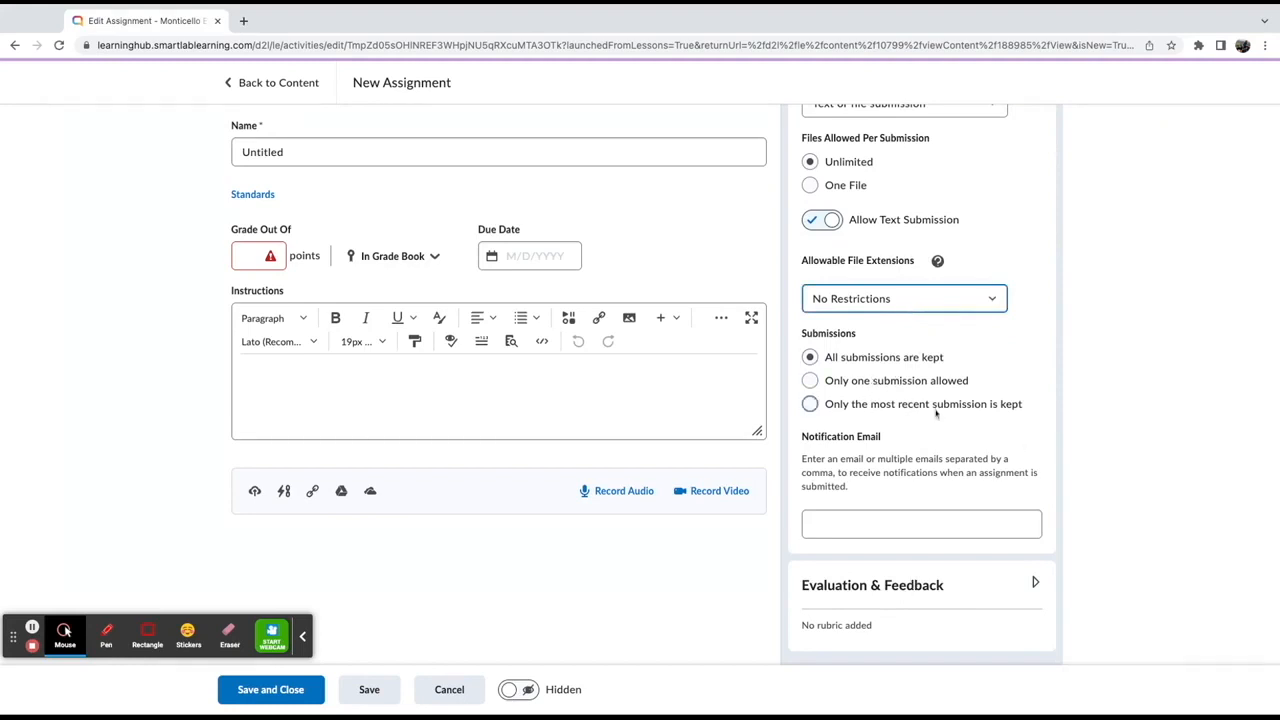
{"action": "left_click", "coordinate": [928, 578]}
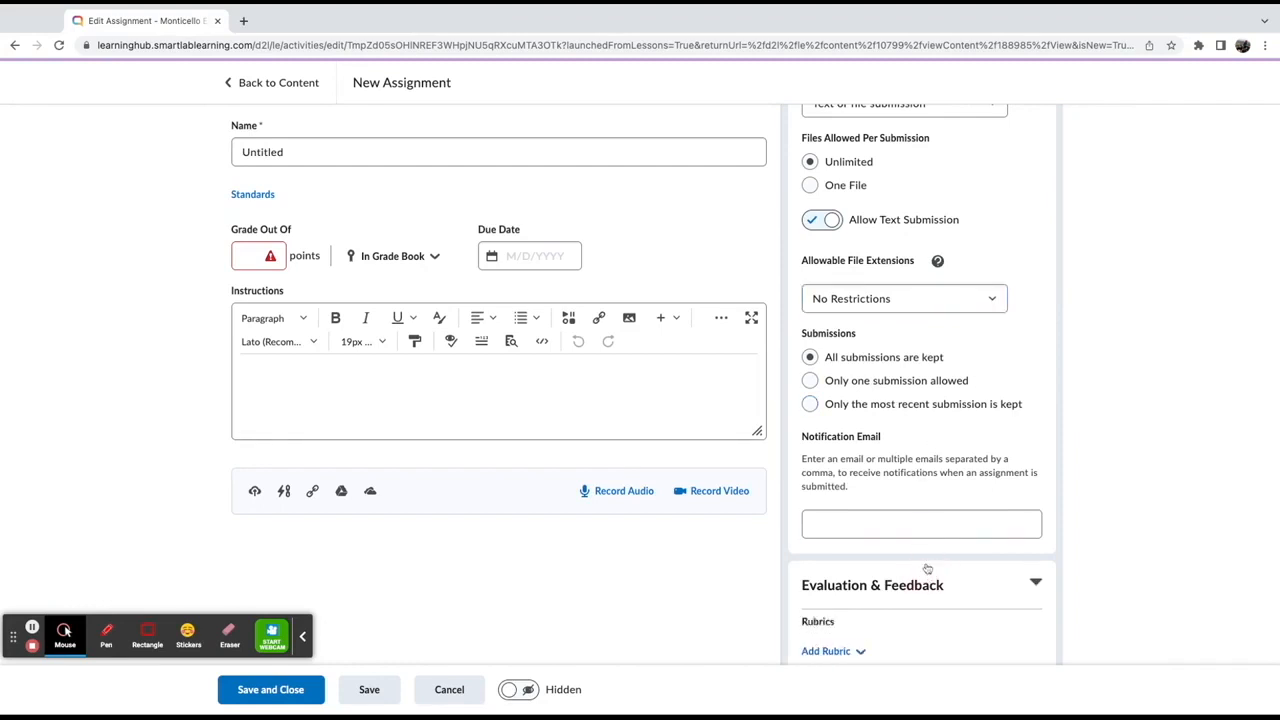
{"action": "scroll", "coordinate": [927, 437], "scroll_direction": "down", "scroll_amount": 3}
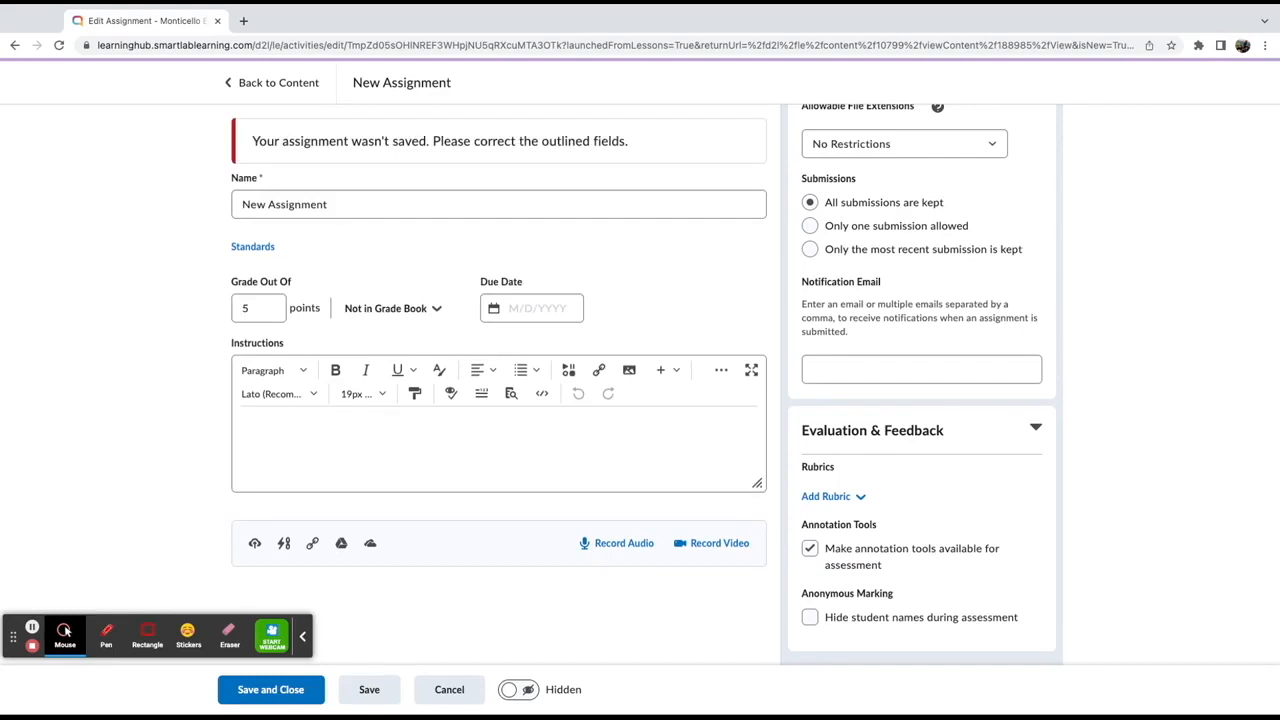
Save and close the new assignment
{"action": "left_click", "coordinate": [296, 690]}
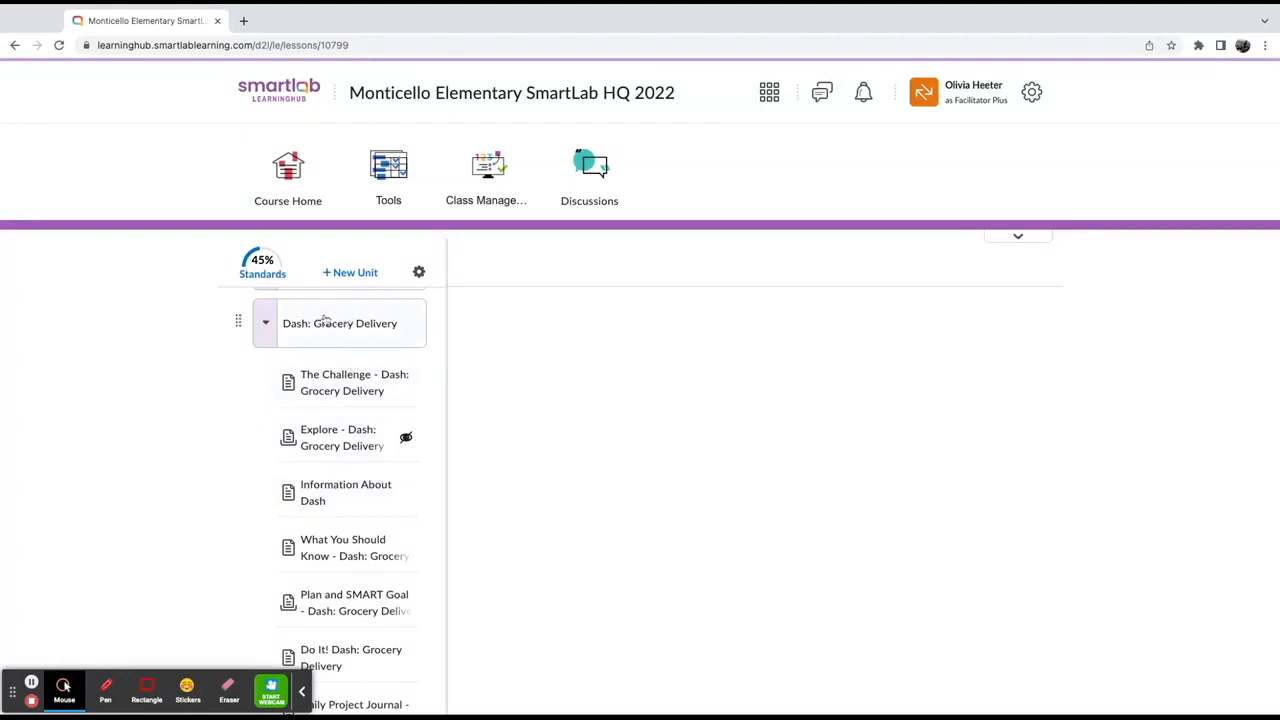
{"action": "scroll", "coordinate": [357, 387], "scroll_direction": "down", "scroll_amount": 3}
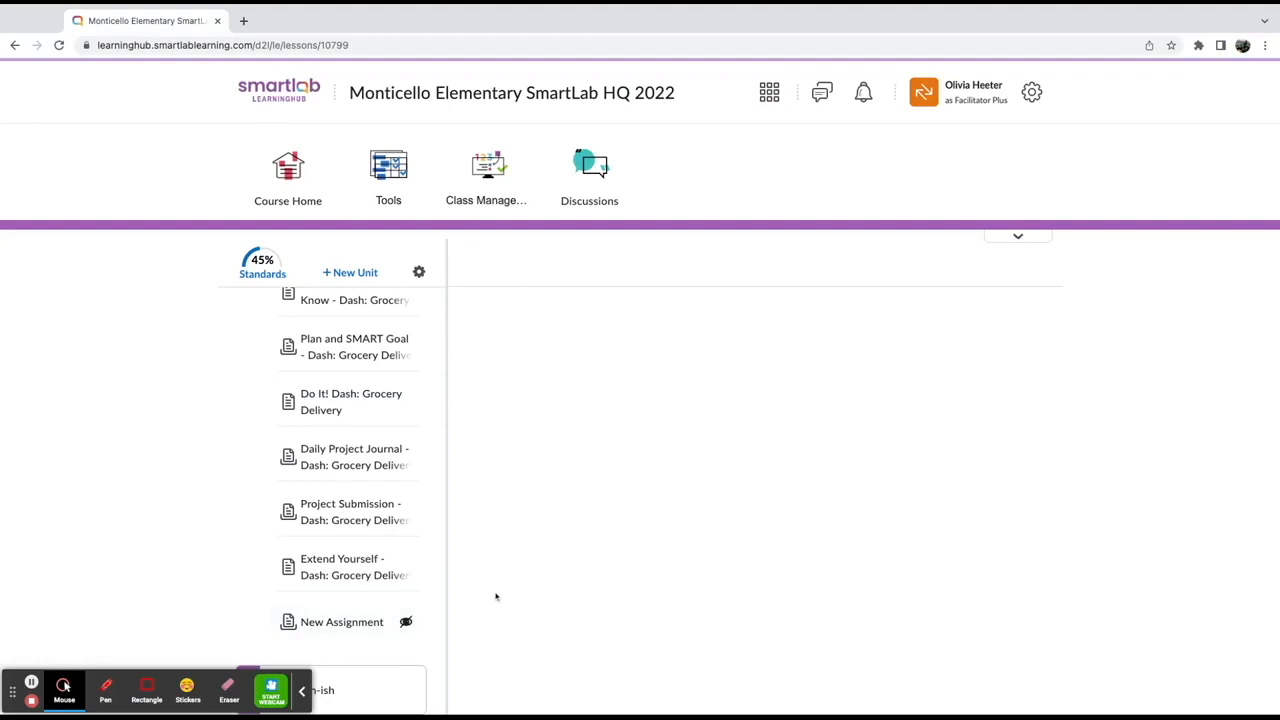
Make the New Assignment topic visible to students and move it up below Information About Dash
{"action": "left_click", "coordinate": [344, 622]}
{"action": "left_click", "coordinate": [478, 265]}
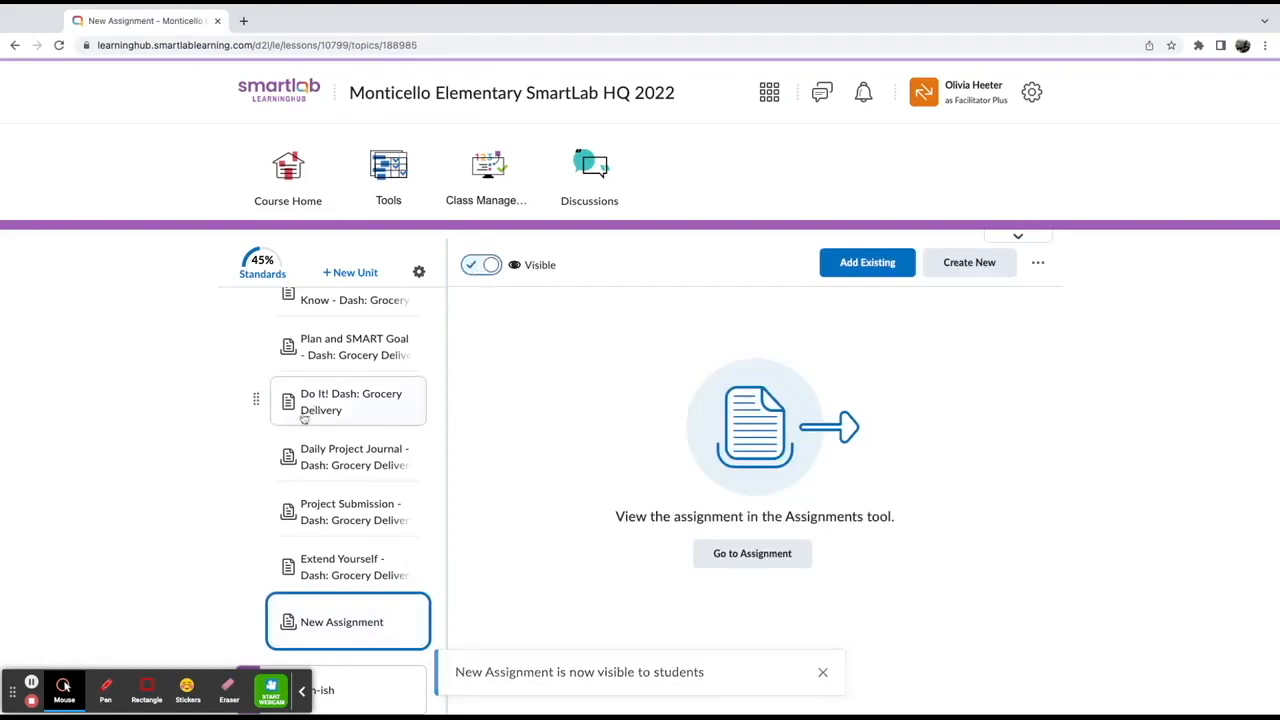
{"action": "left_click_drag", "start_coordinate": [252, 620], "coordinate": [252, 617]}
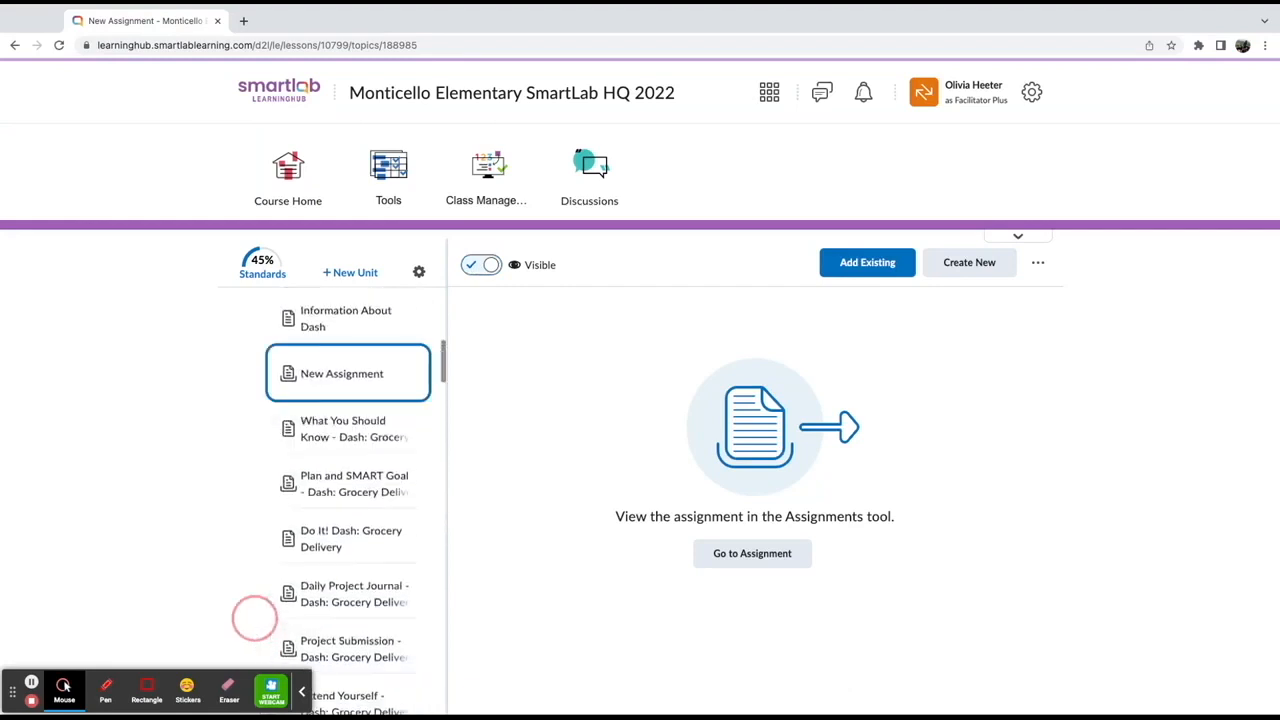